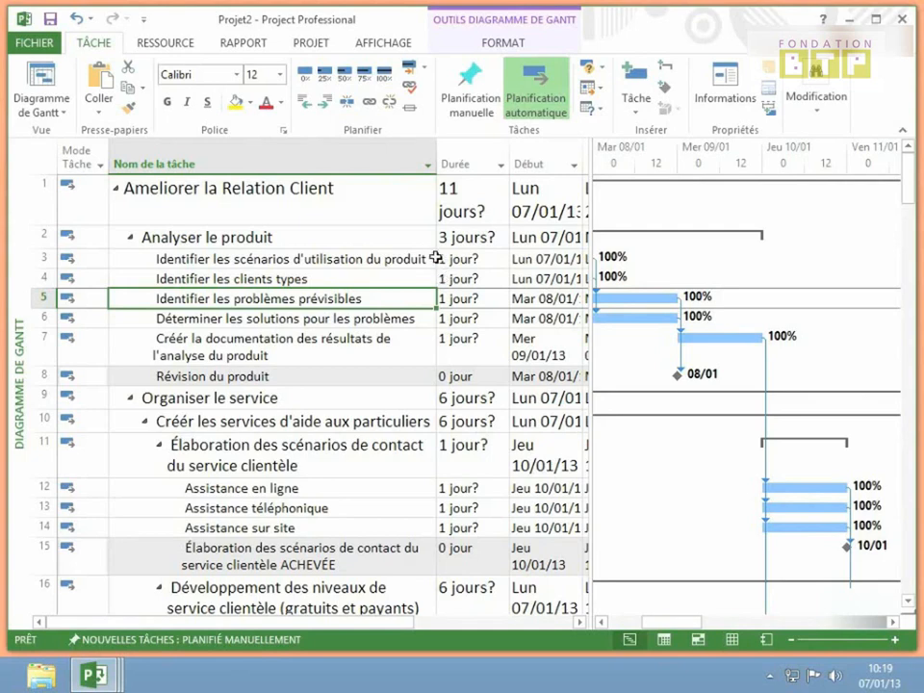
Insert the N° hiérarchique column before the task name column and adjust the widths of that column and the table area.
right_click(179, 155)
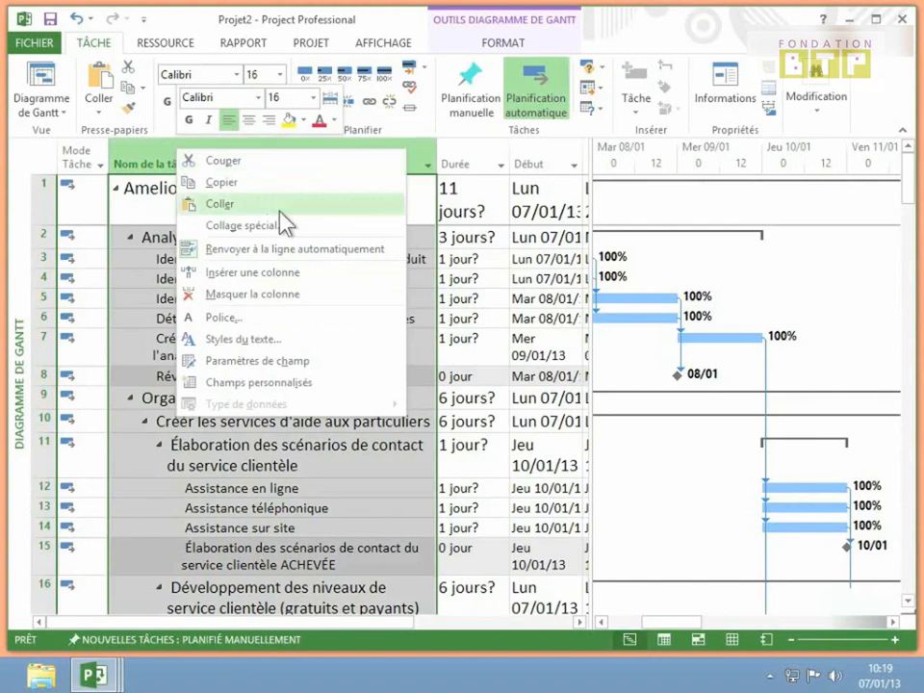
click(284, 276)
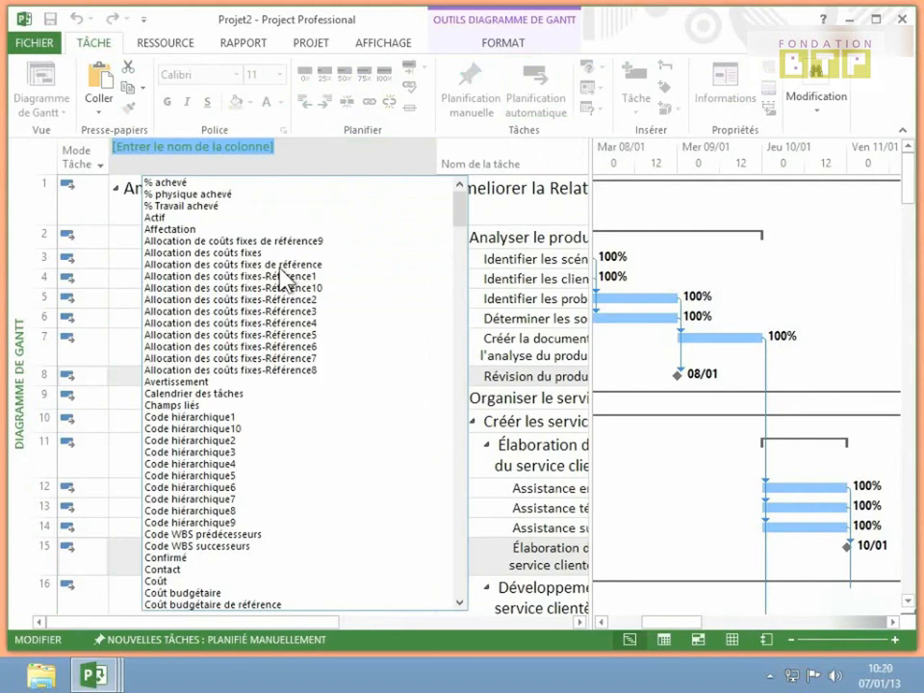
text(N°)
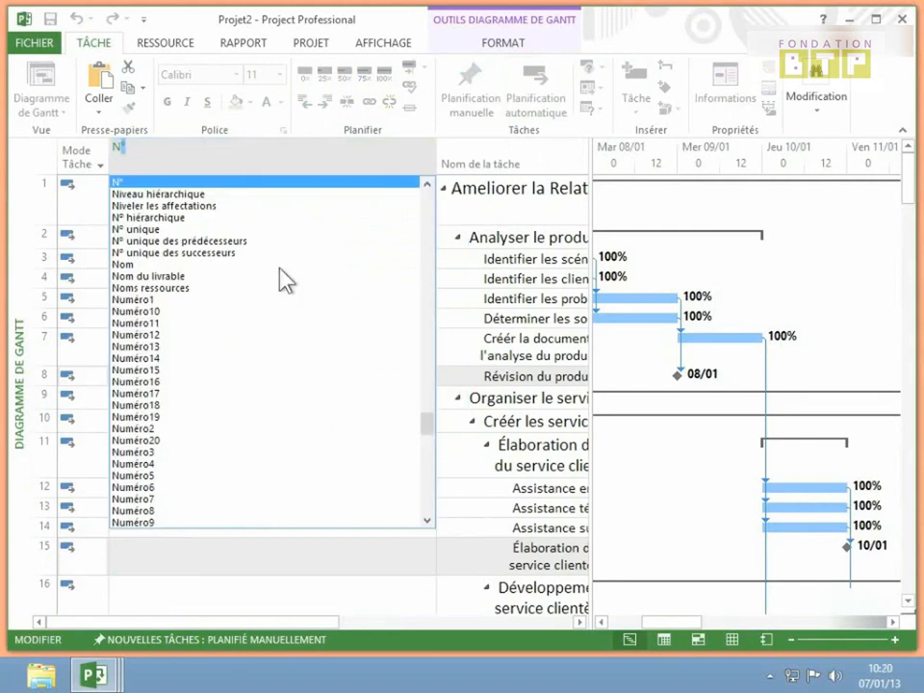
click(136, 217)
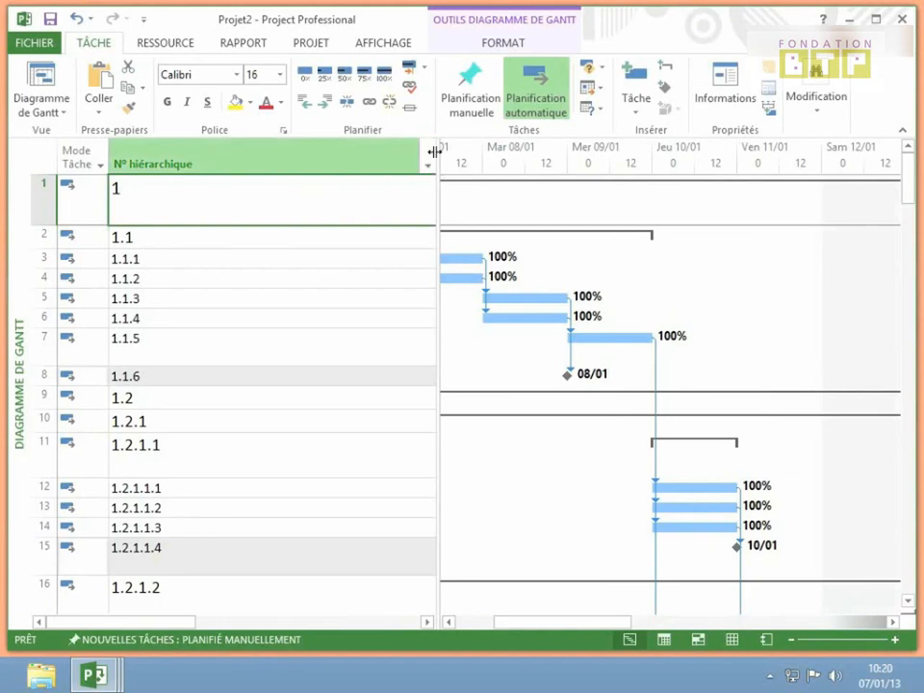
drag(434, 152, 634, 151)
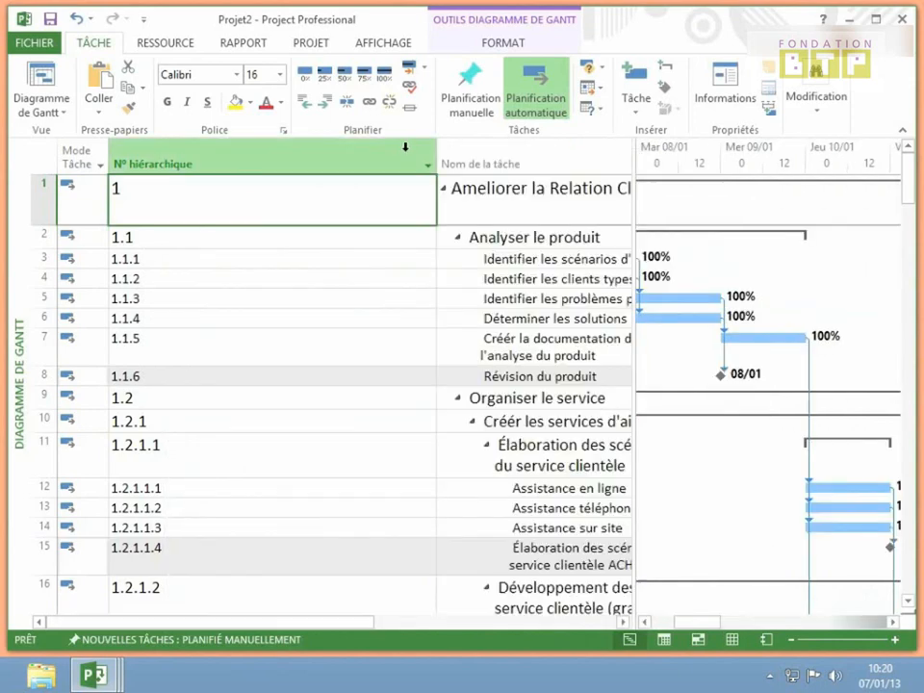
drag(433, 154, 177, 155)
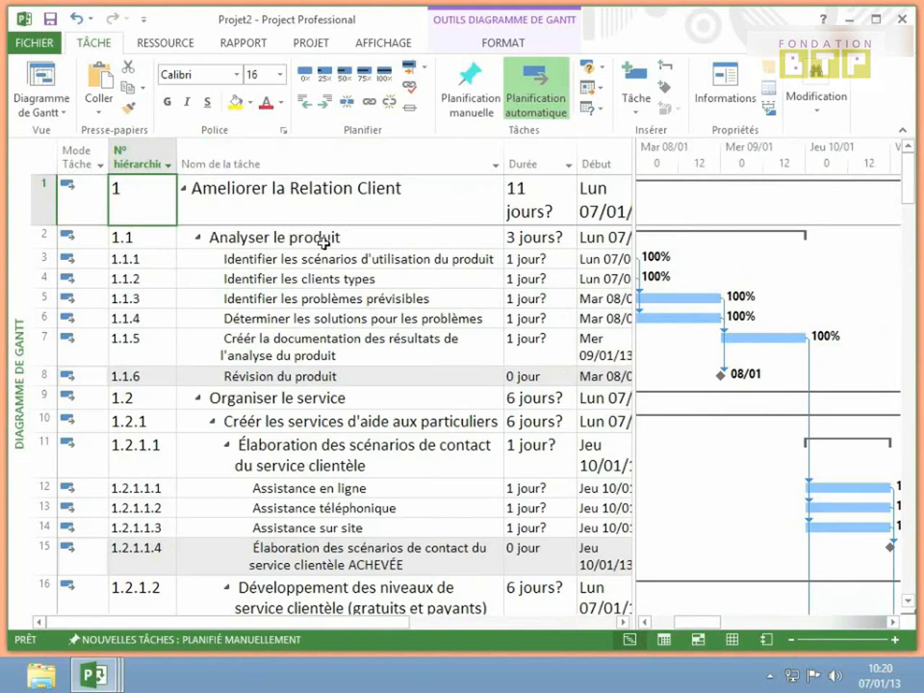
Turn on the display of outline numbers (N° hiérarchique) in front of the task names.
click(299, 402)
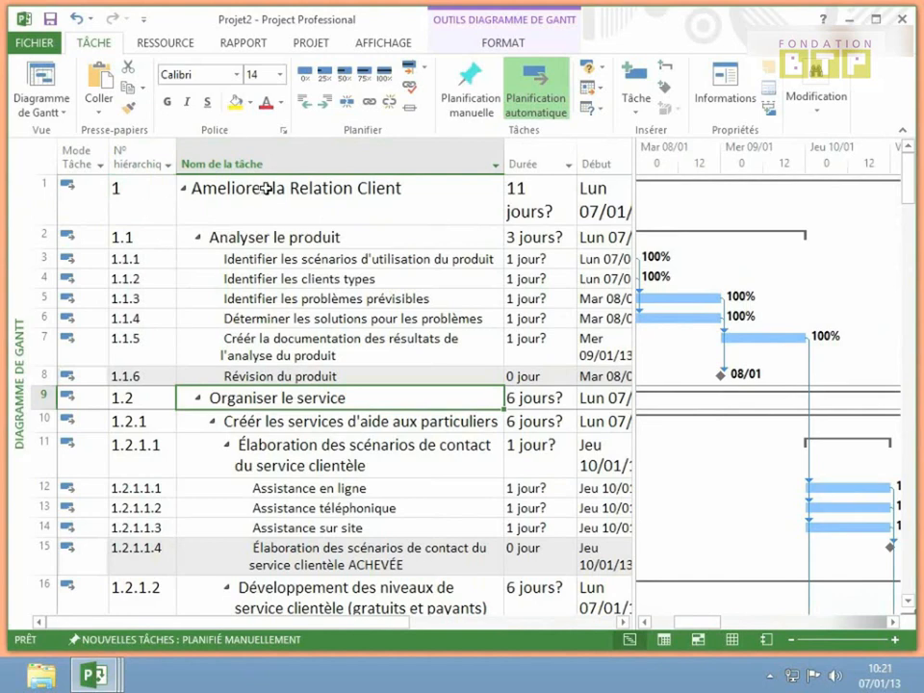
click(520, 44)
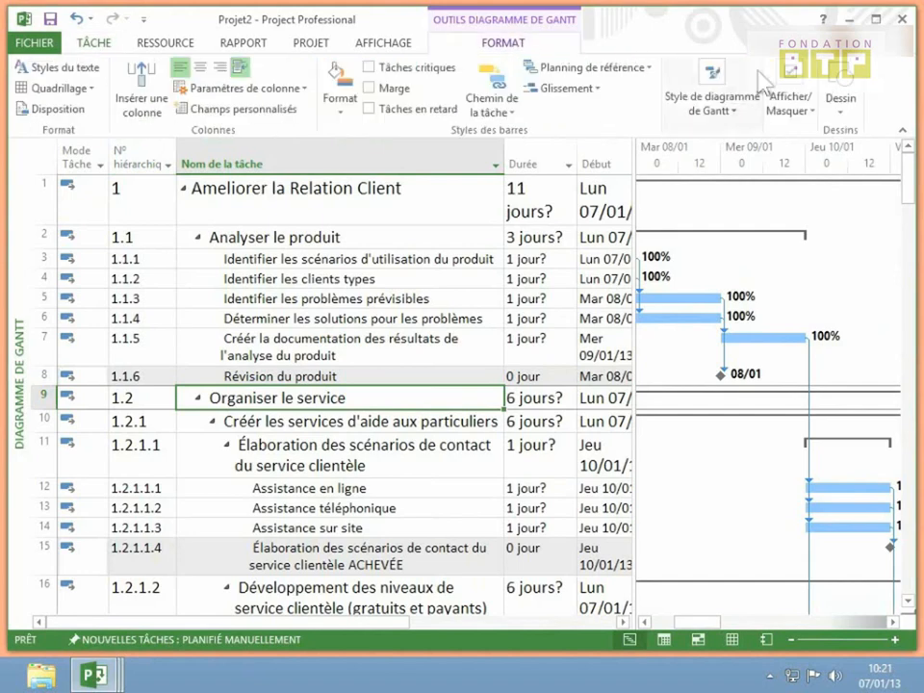
click(796, 109)
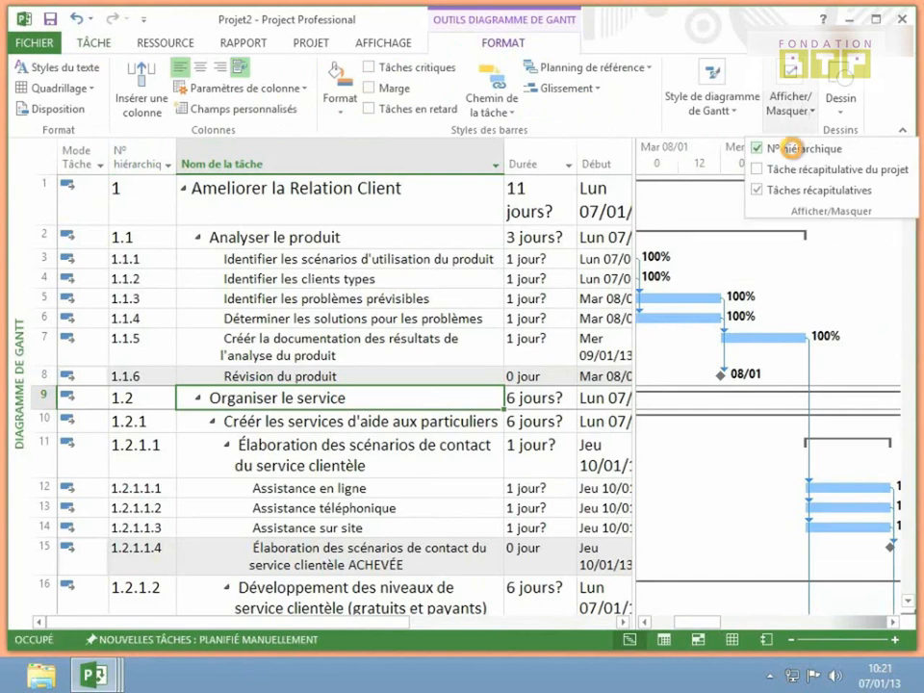
click(758, 148)
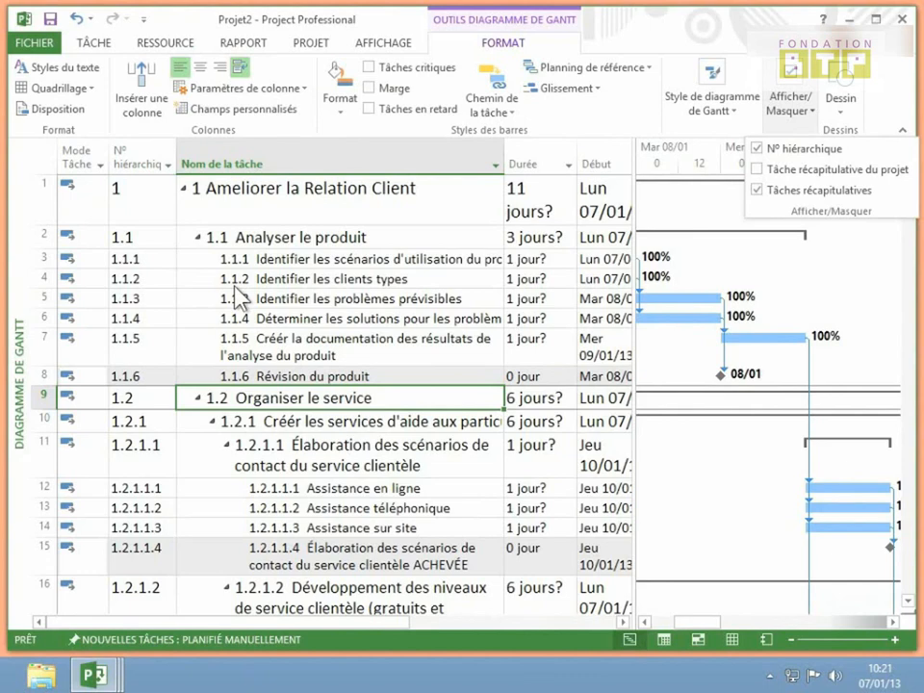
Open the project's WBS code definition and set the project code prefix to "pj".
click(308, 44)
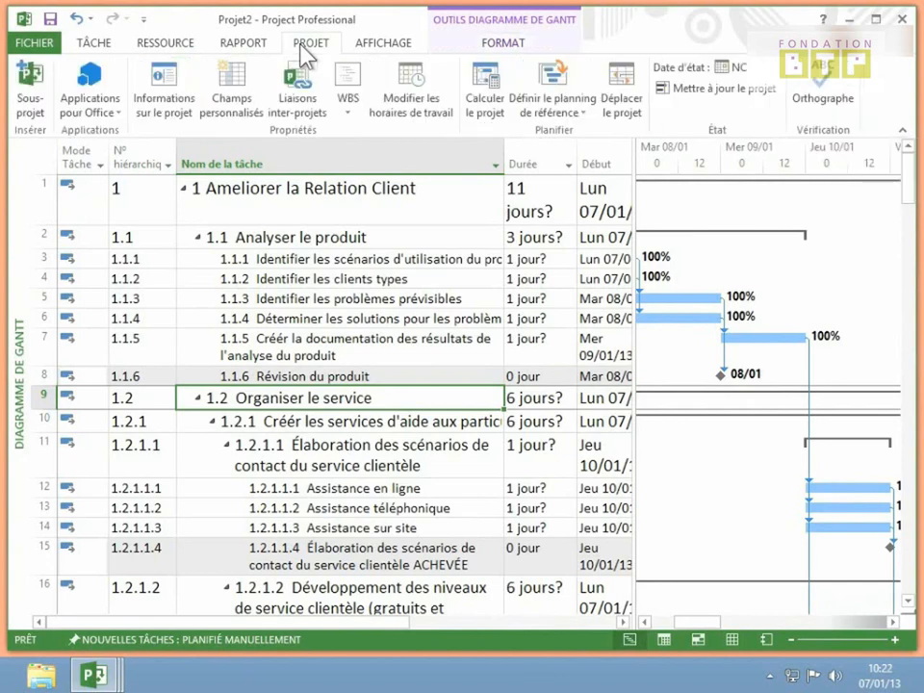
click(347, 119)
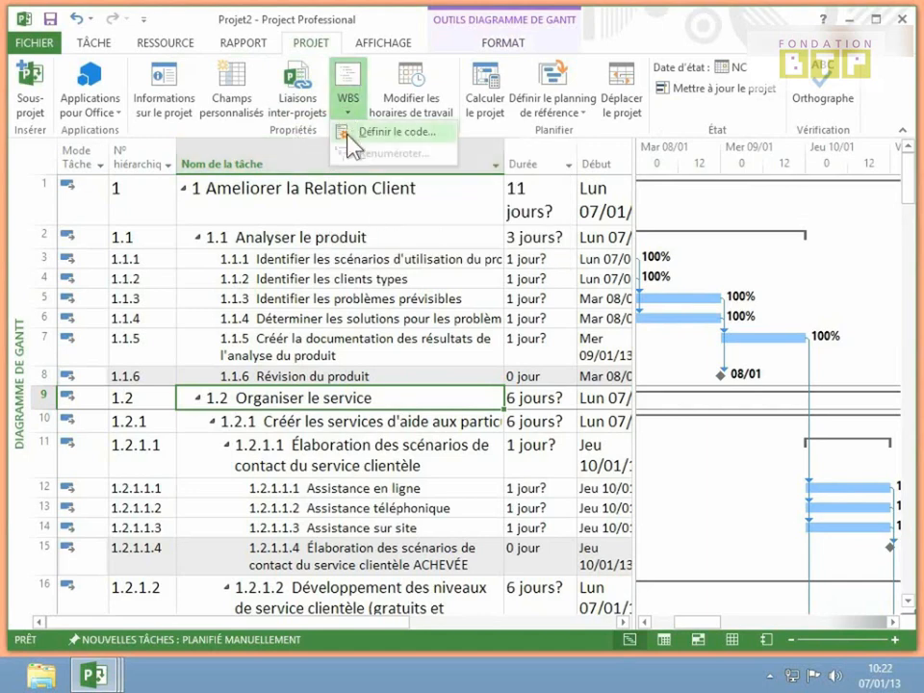
click(351, 134)
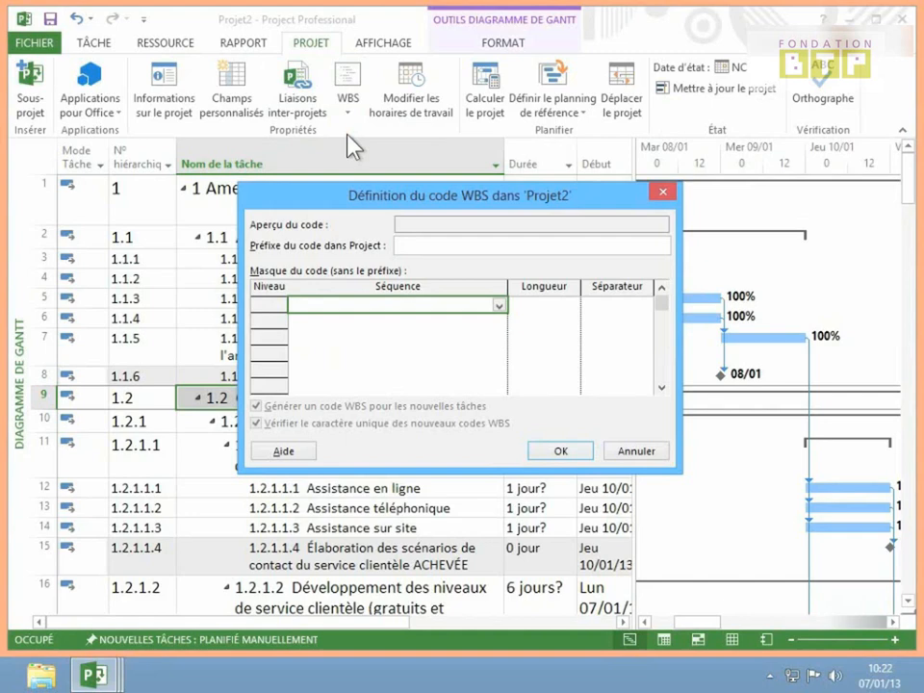
click(446, 247)
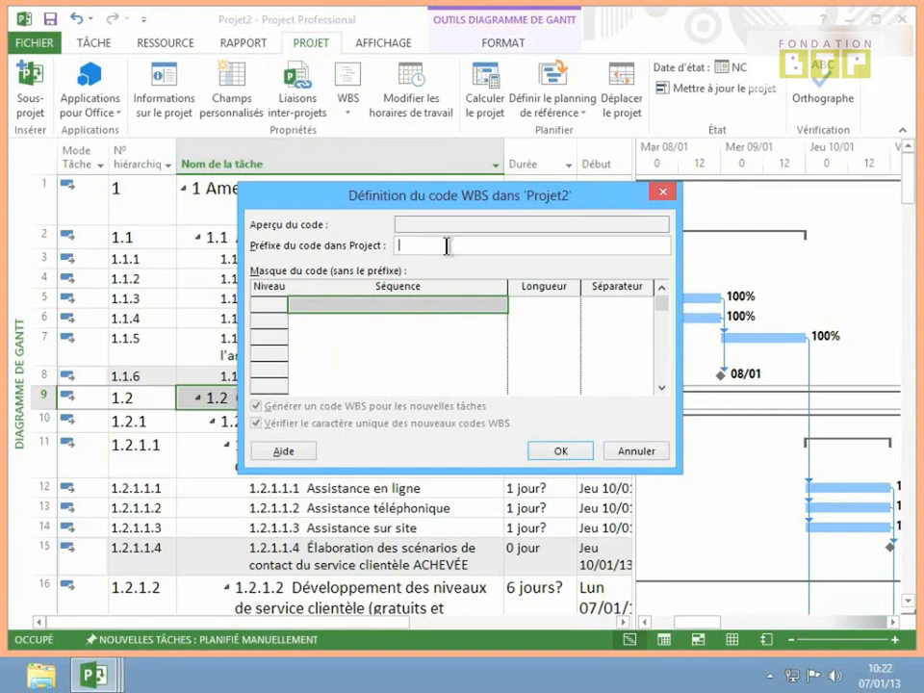
text(pj)
Define level 1 of the WBS code mask as Majuscules (ordonnées) with length 2 and separator "-".
click(432, 308)
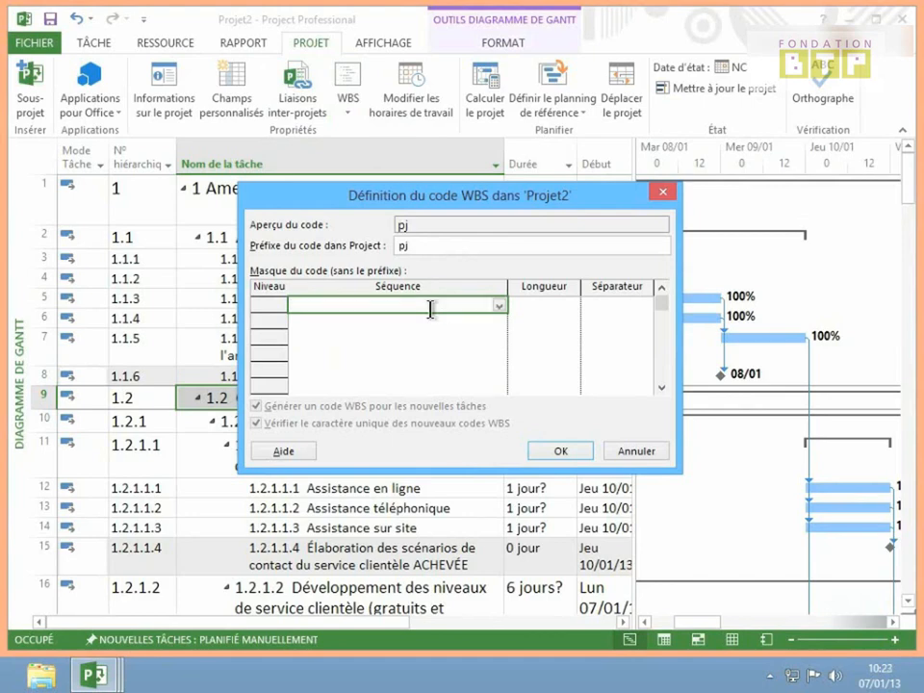
click(499, 306)
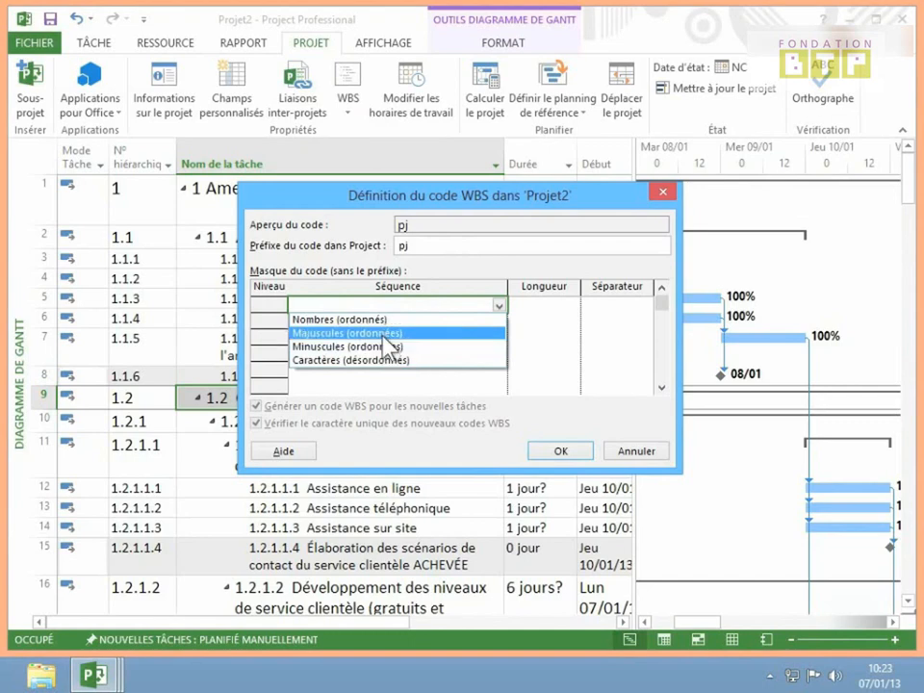
click(383, 333)
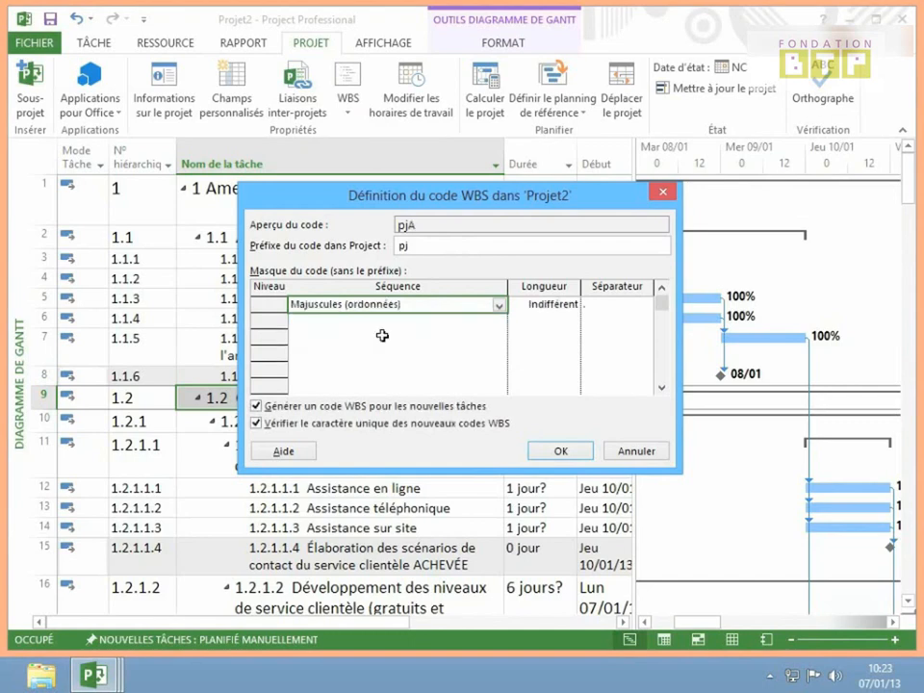
click(540, 306)
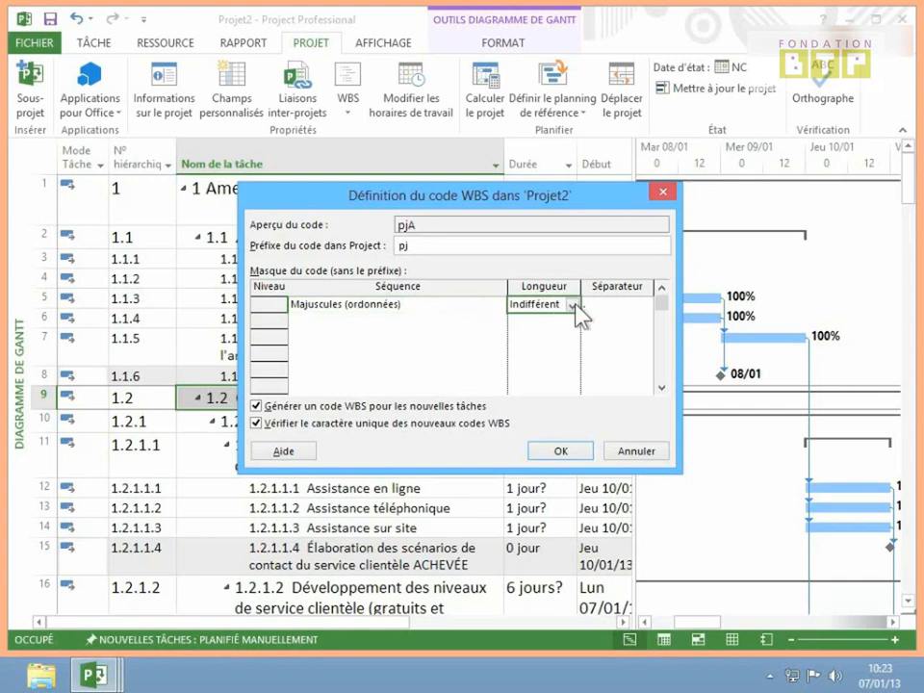
click(574, 306)
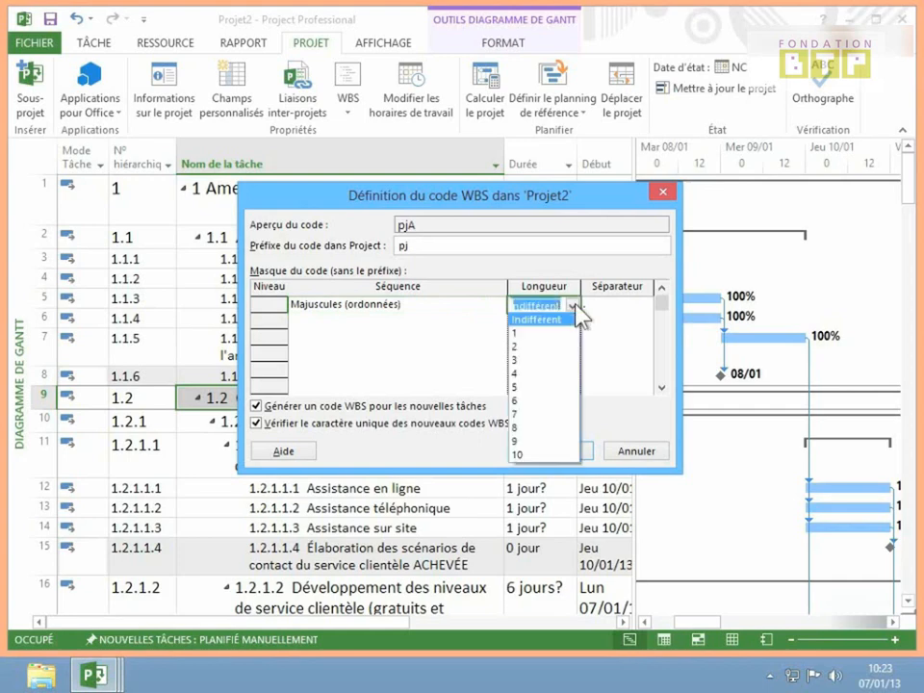
click(536, 350)
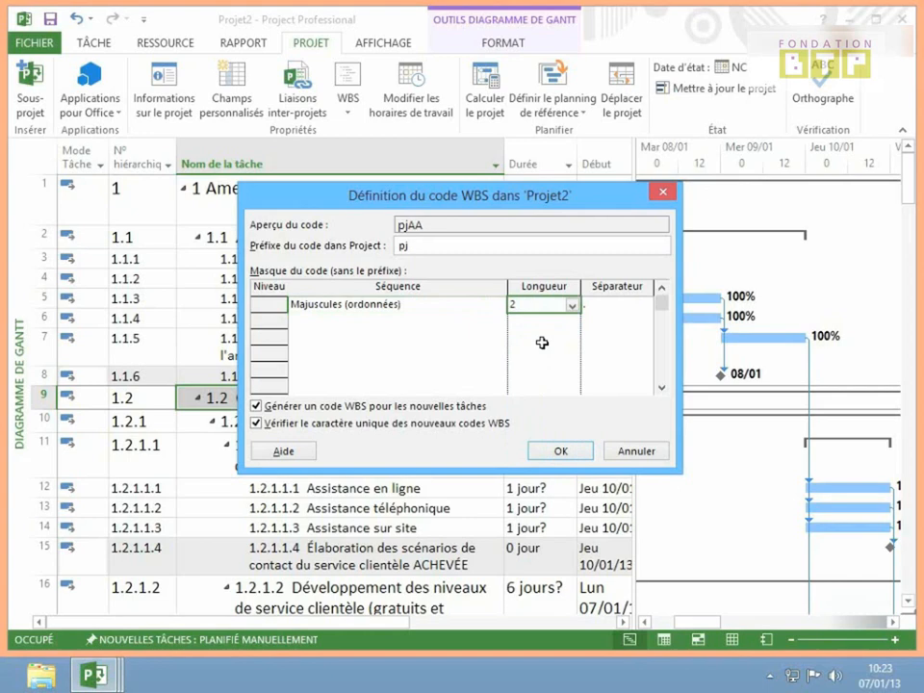
click(631, 304)
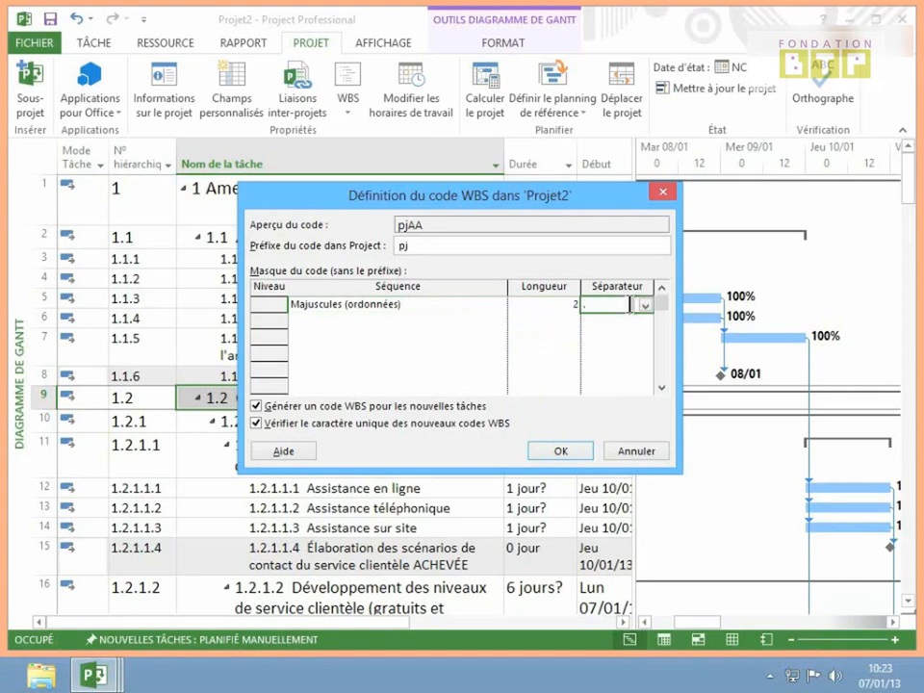
click(646, 305)
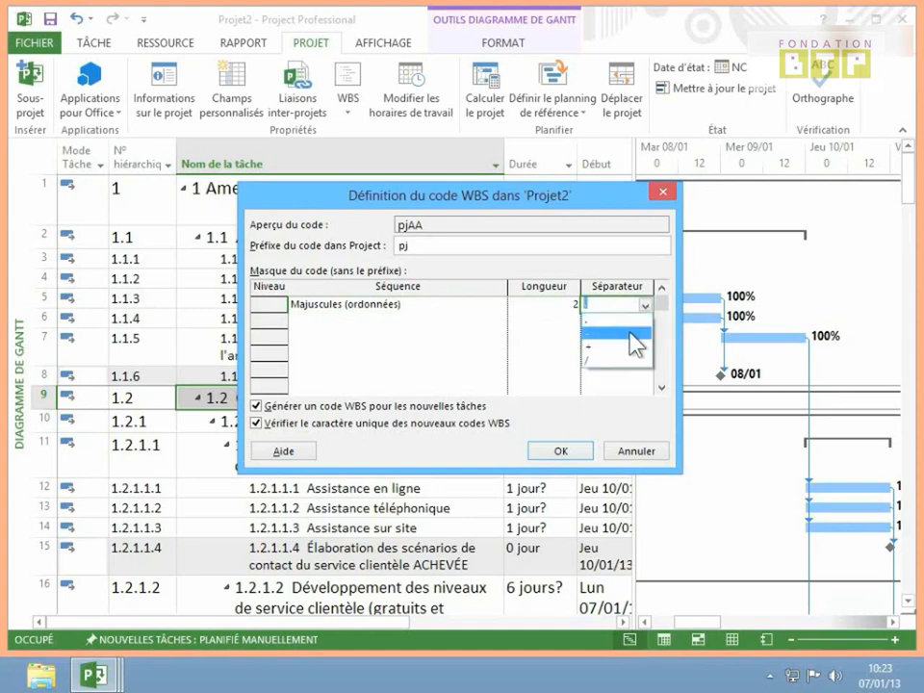
click(635, 333)
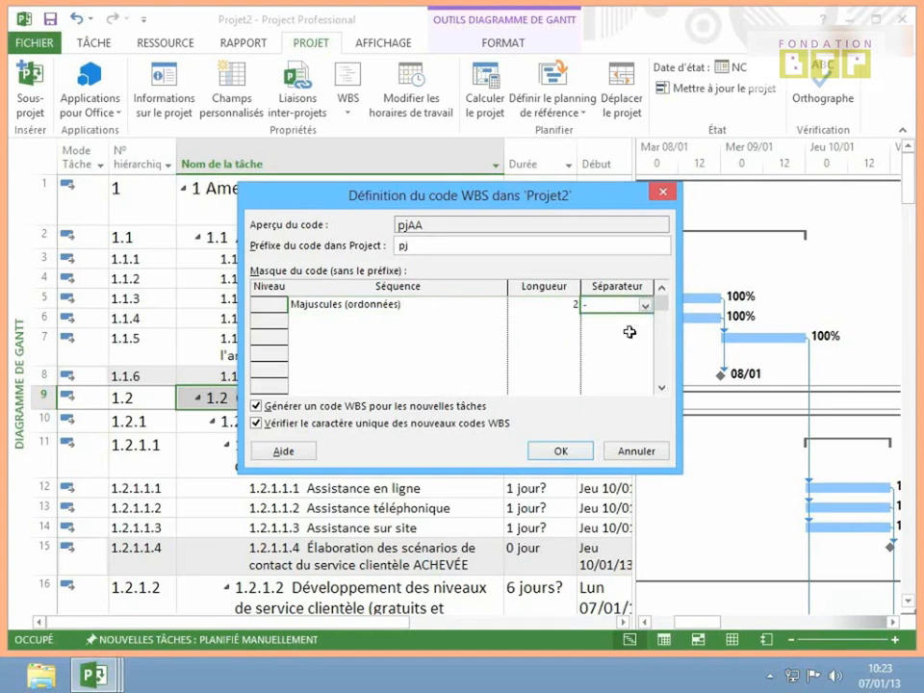
Add level 2 to the WBS code mask with the sequence Nombres (ordonnés).
click(425, 319)
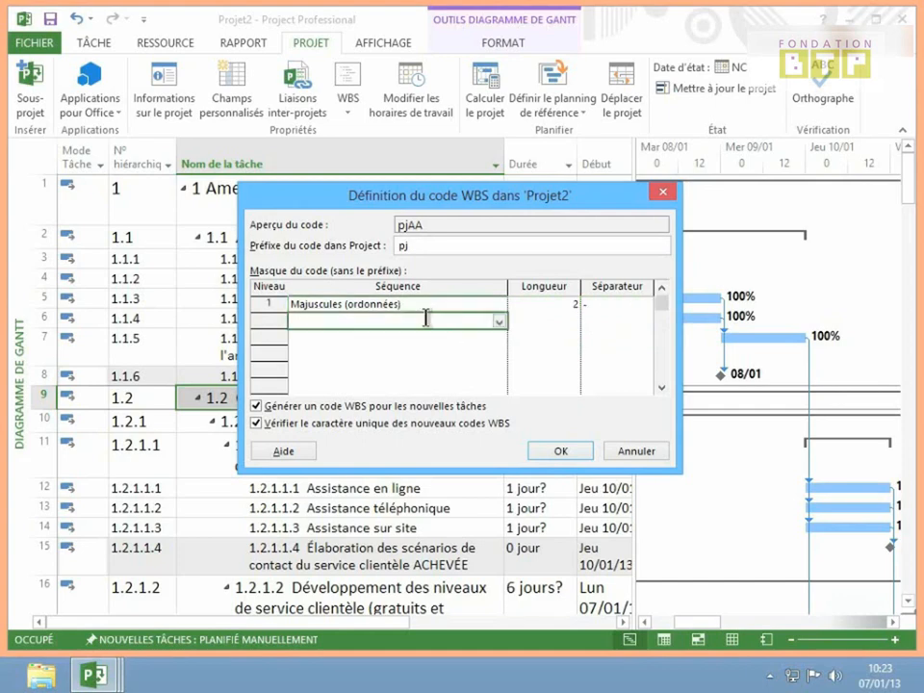
click(500, 322)
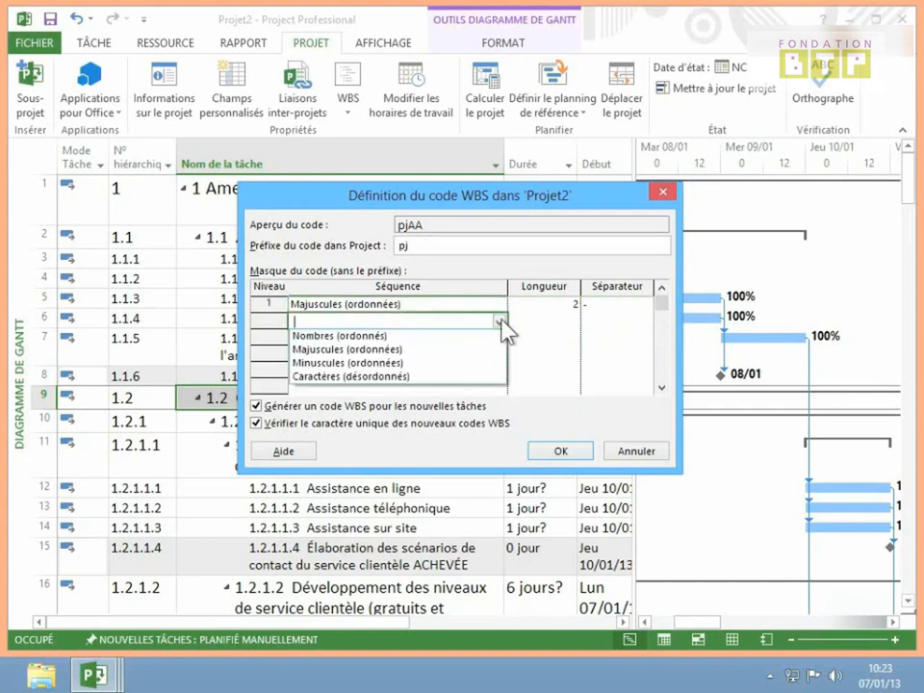
click(482, 335)
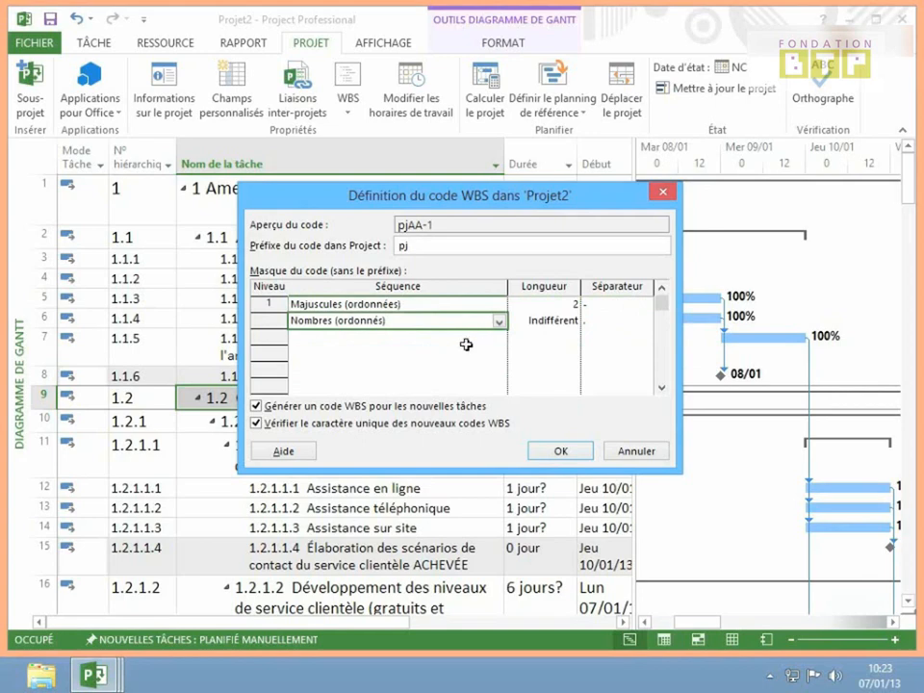
Add level 3 to the WBS code mask as Caractères (désordonnés) with the separator "*".
click(466, 341)
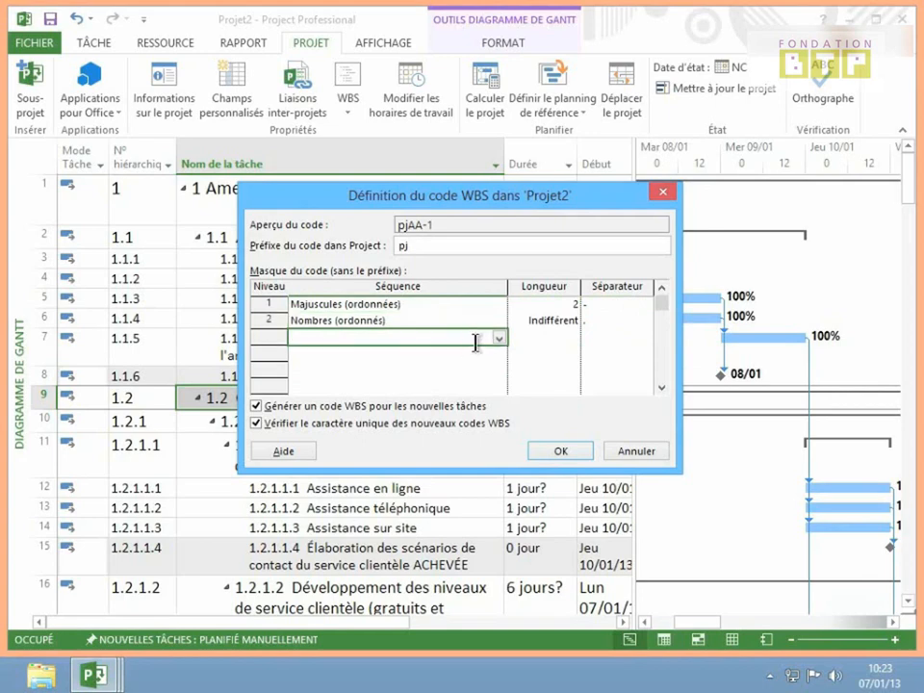
click(499, 342)
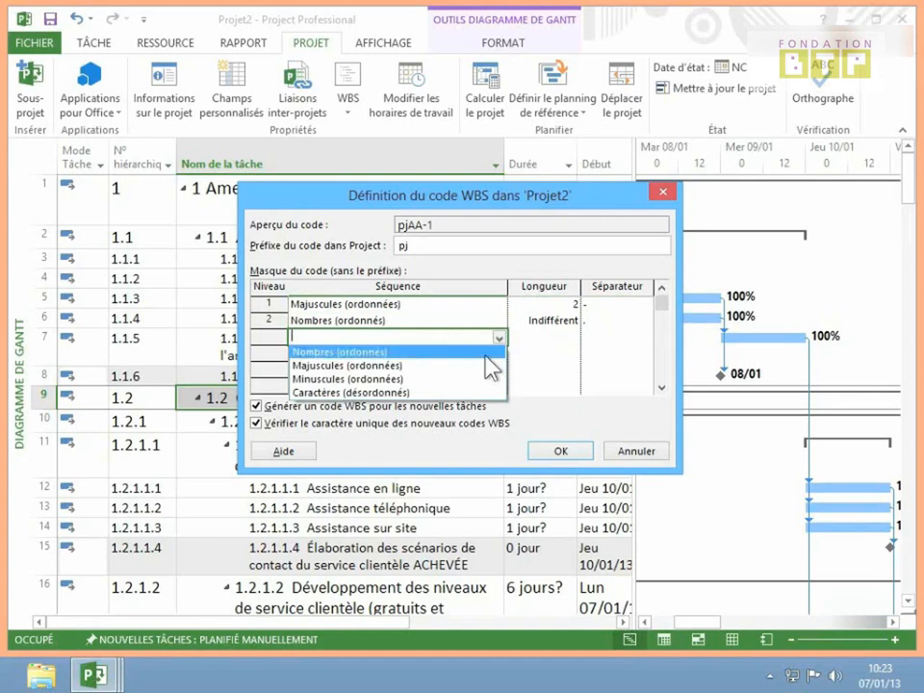
click(462, 393)
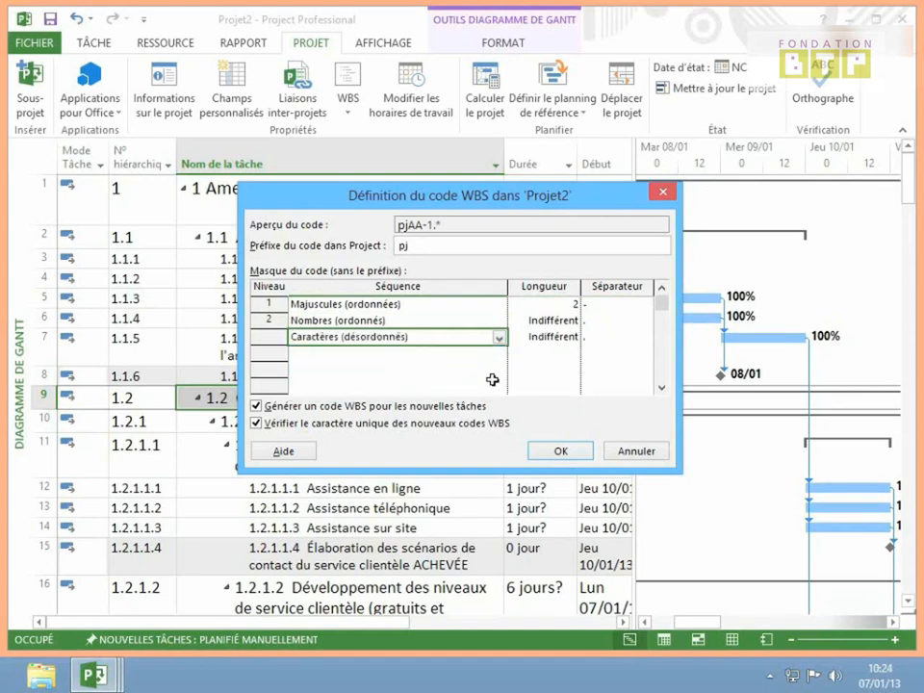
click(602, 337)
click(645, 338)
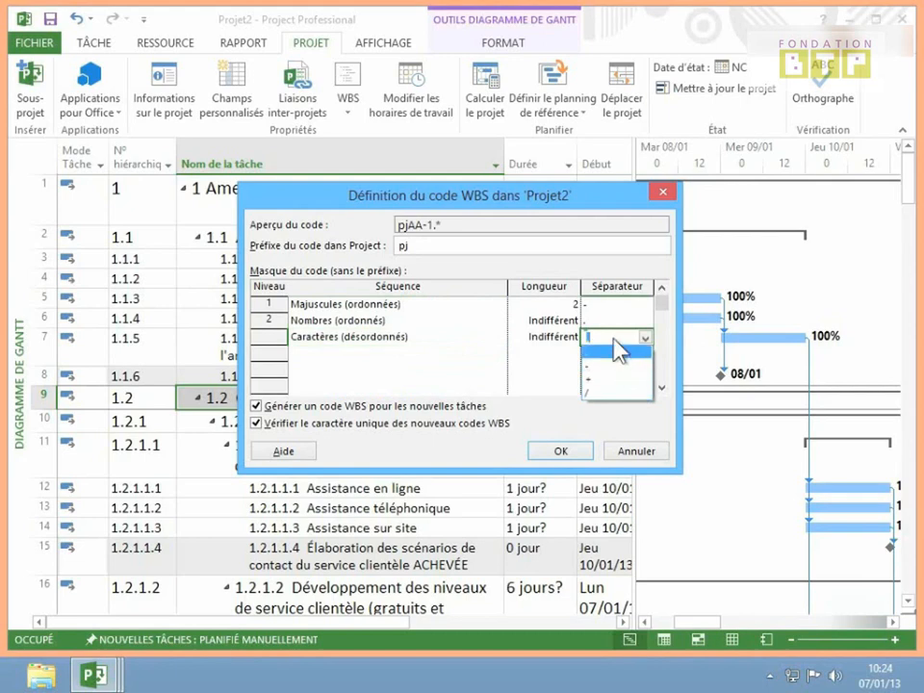
text(;)
key(Return)
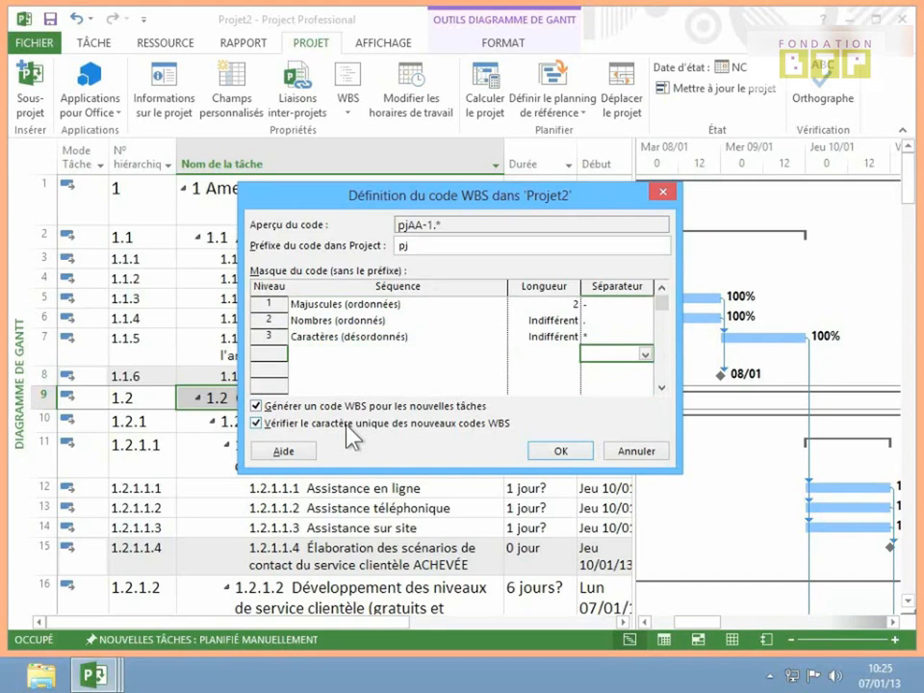
Turn off the uniqueness check for new WBS codes and apply the code definition.
click(264, 424)
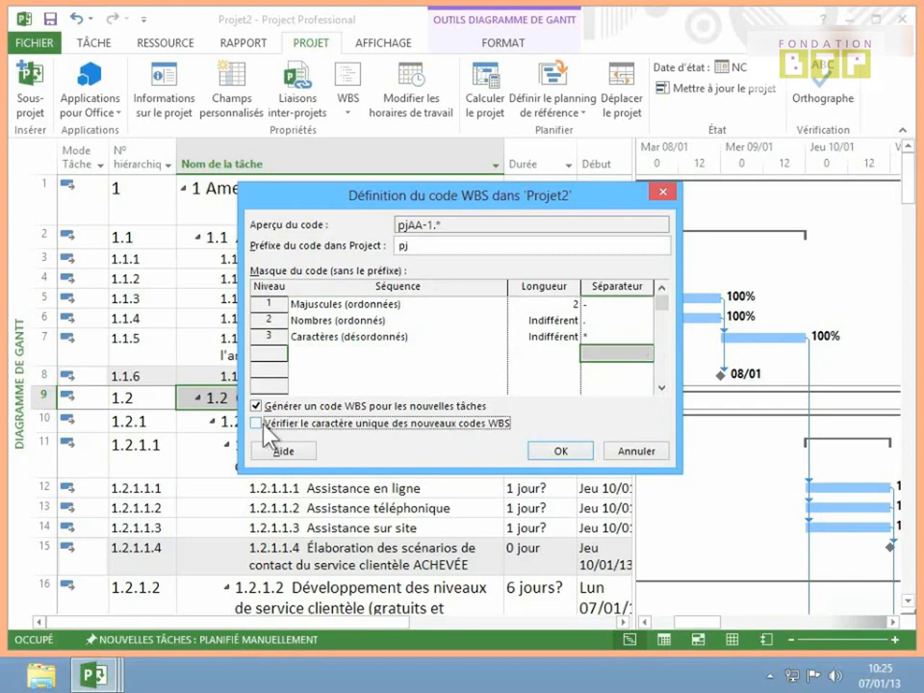
click(560, 452)
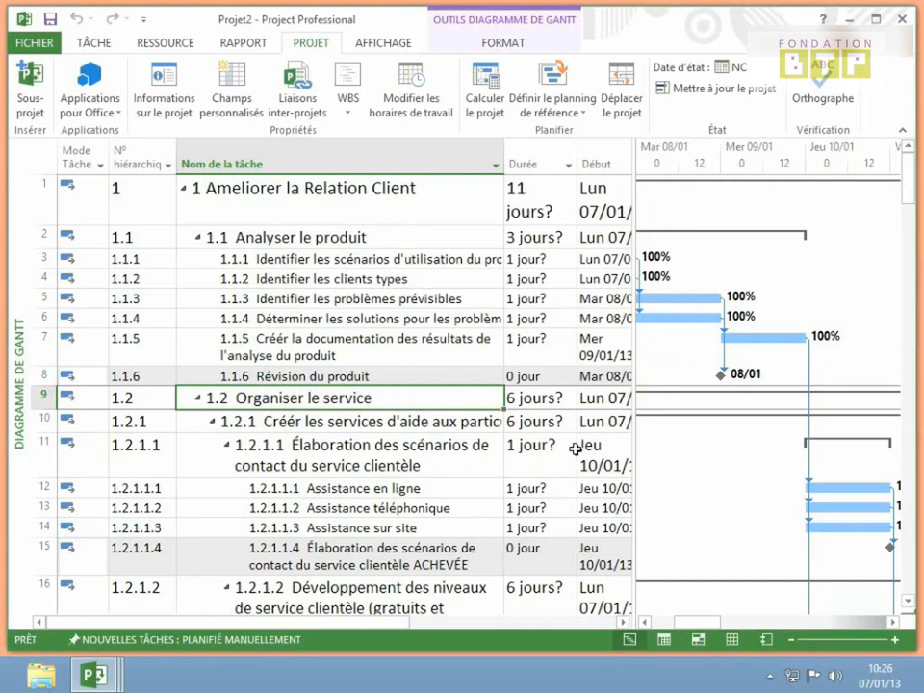
Insert a WBS column before Nom de la tâche, widen the table area and narrow the new column.
right_click(229, 165)
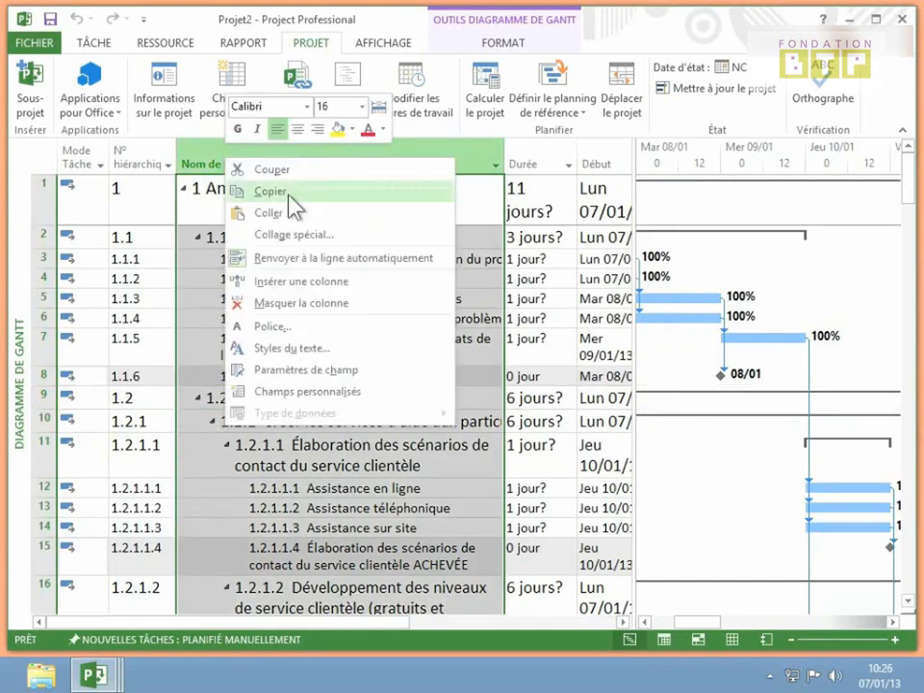
click(321, 281)
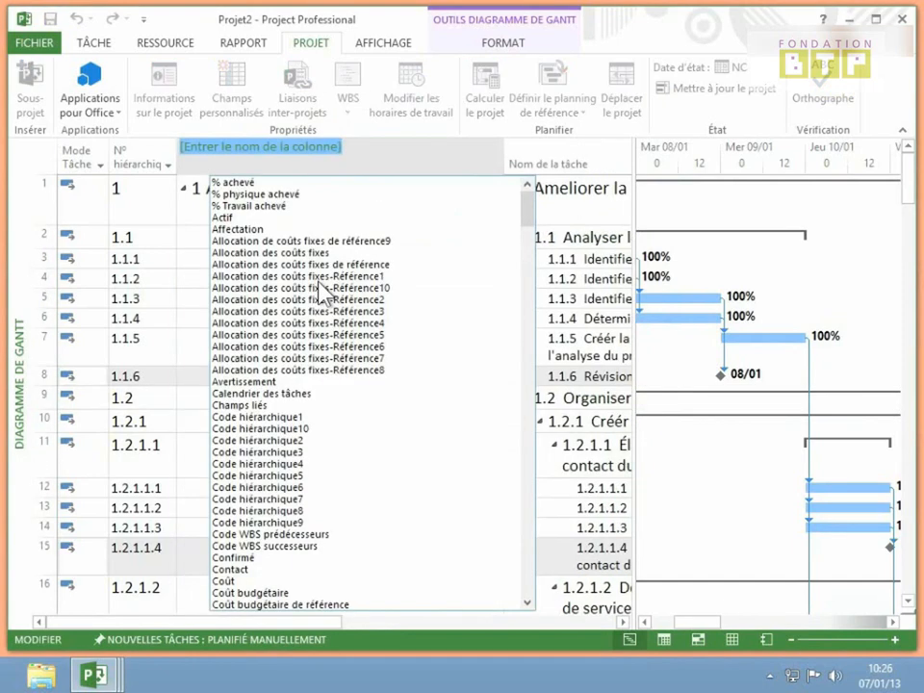
text(wbs)
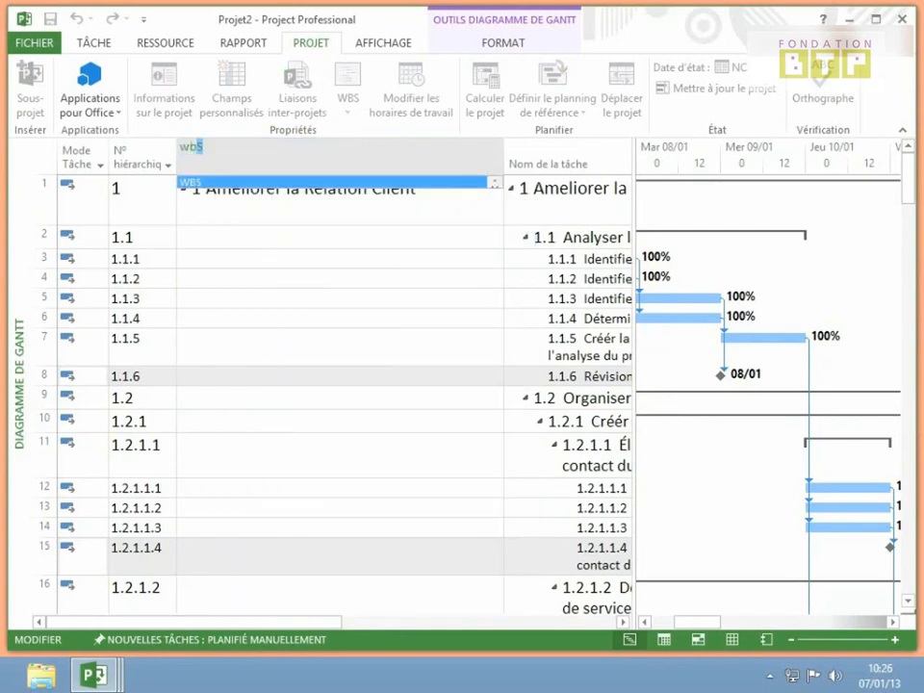
key(Return)
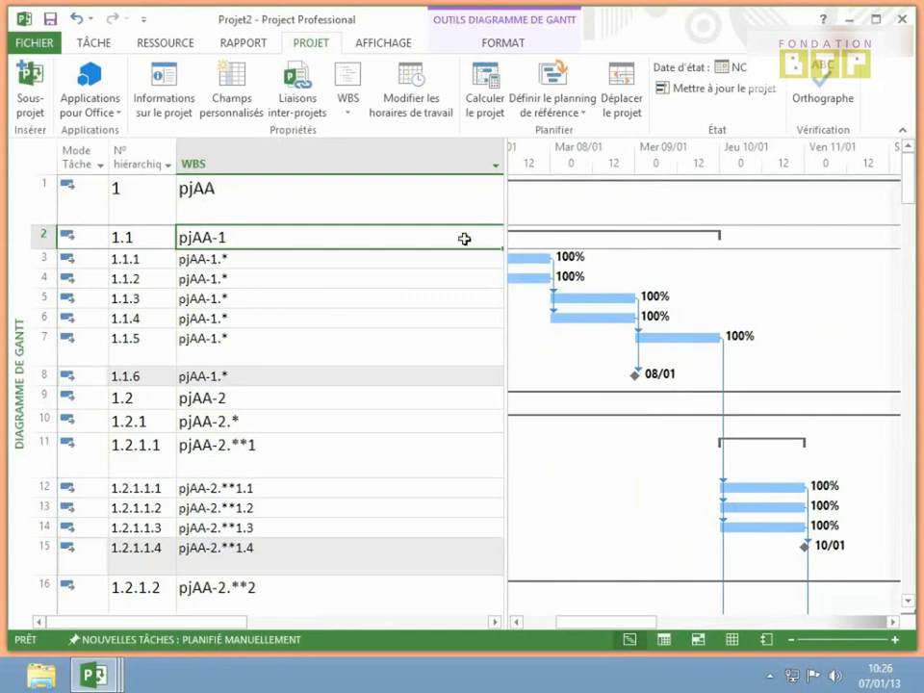
drag(504, 159, 693, 159)
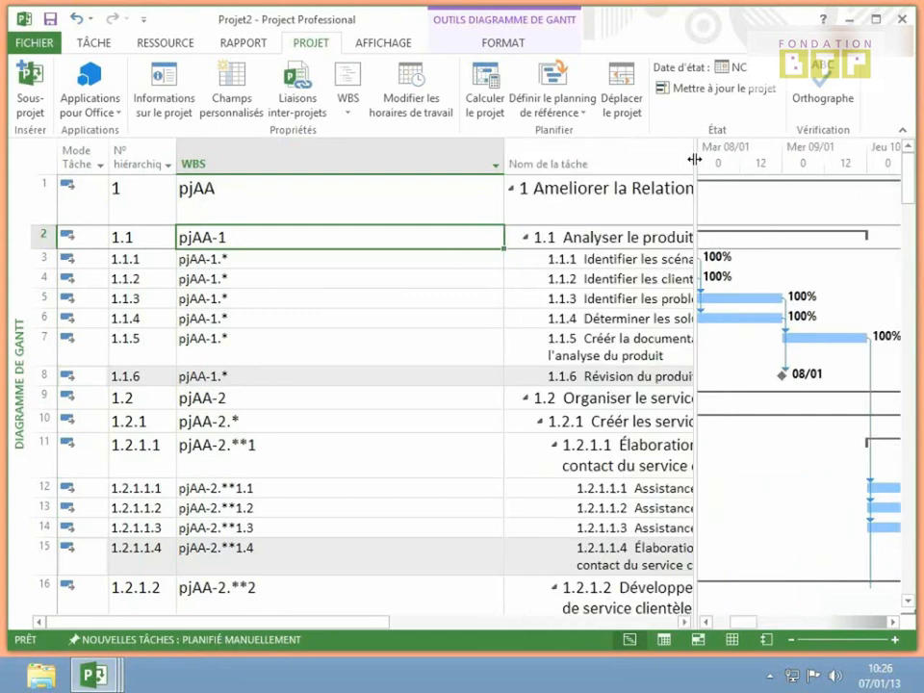
drag(504, 152, 288, 177)
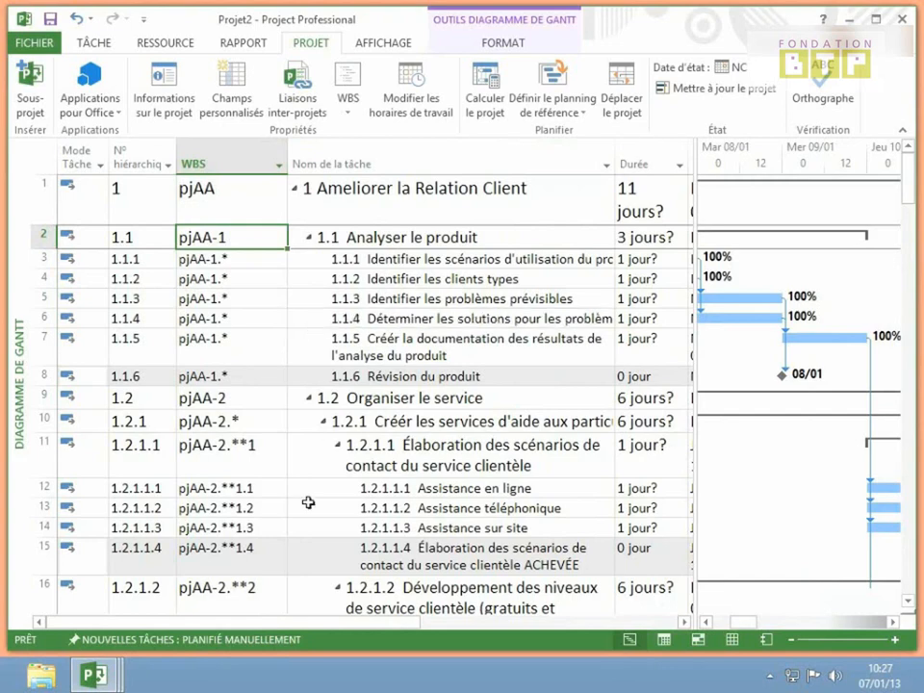
Delete the task Assistance sur site under Élaboration des scénarios de contact du service clientèle.
click(44, 529)
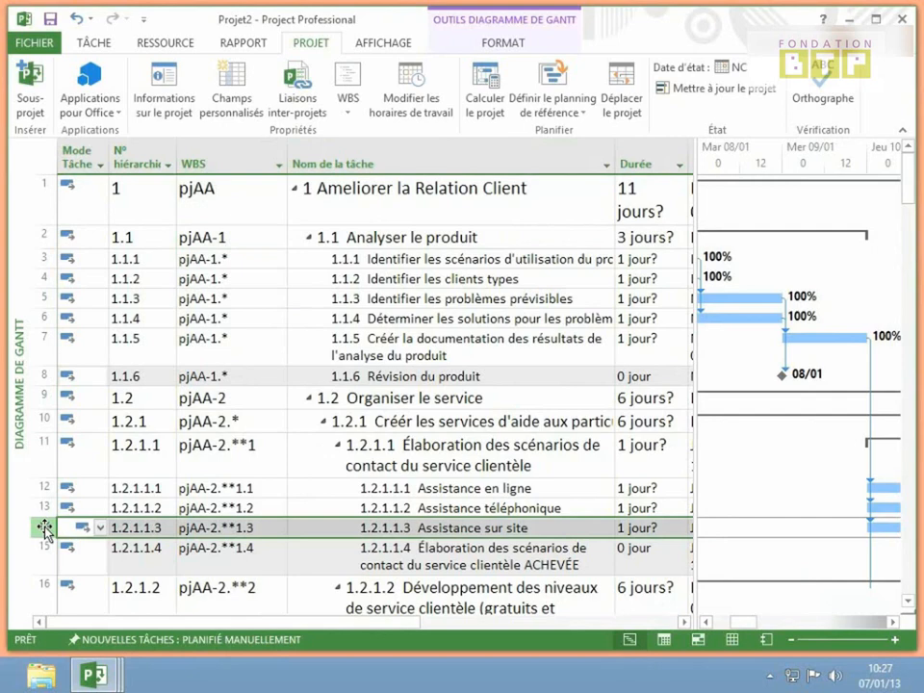
right_click(45, 529)
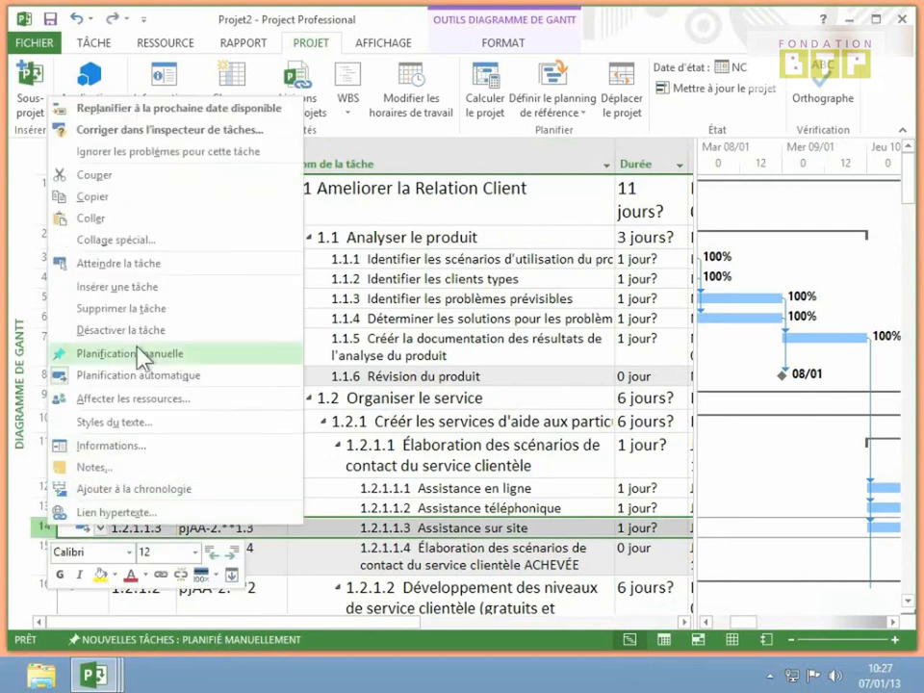
click(135, 310)
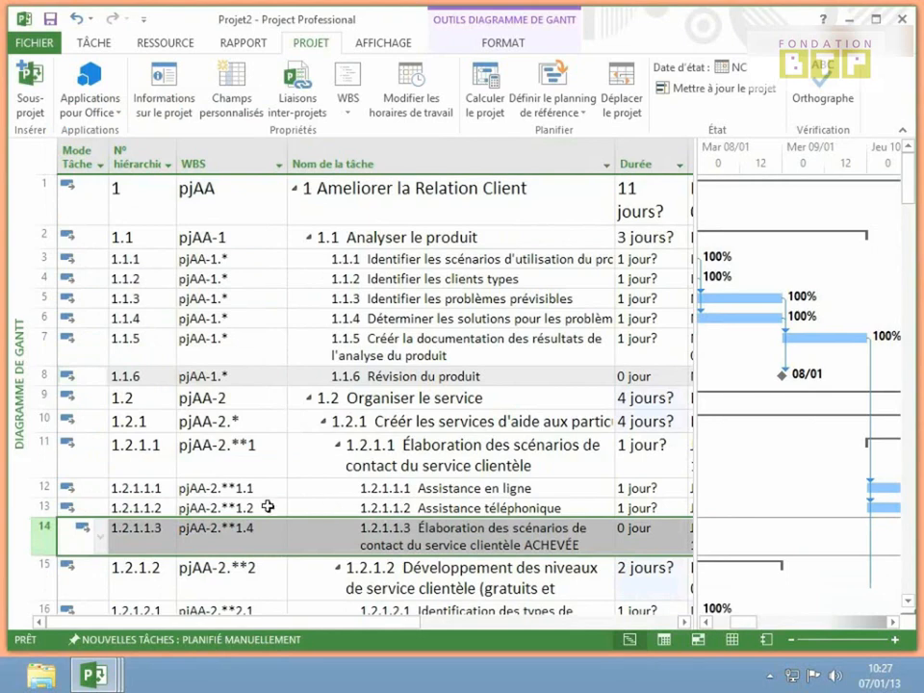
Renumber the WBS codes for the entire project (Ensemble du Projet).
scroll(268, 506, down, 3)
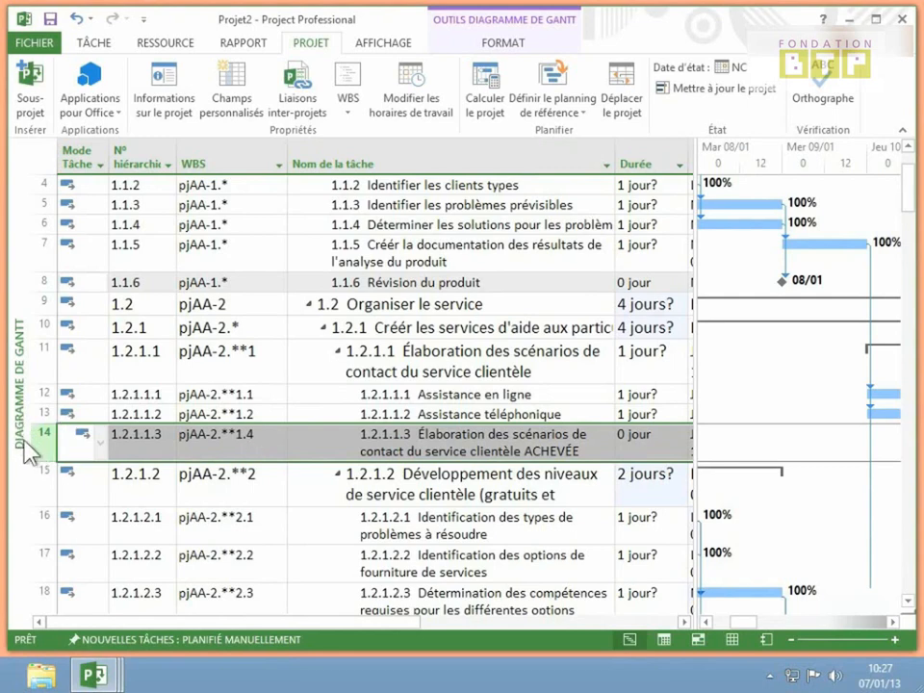
click(38, 413)
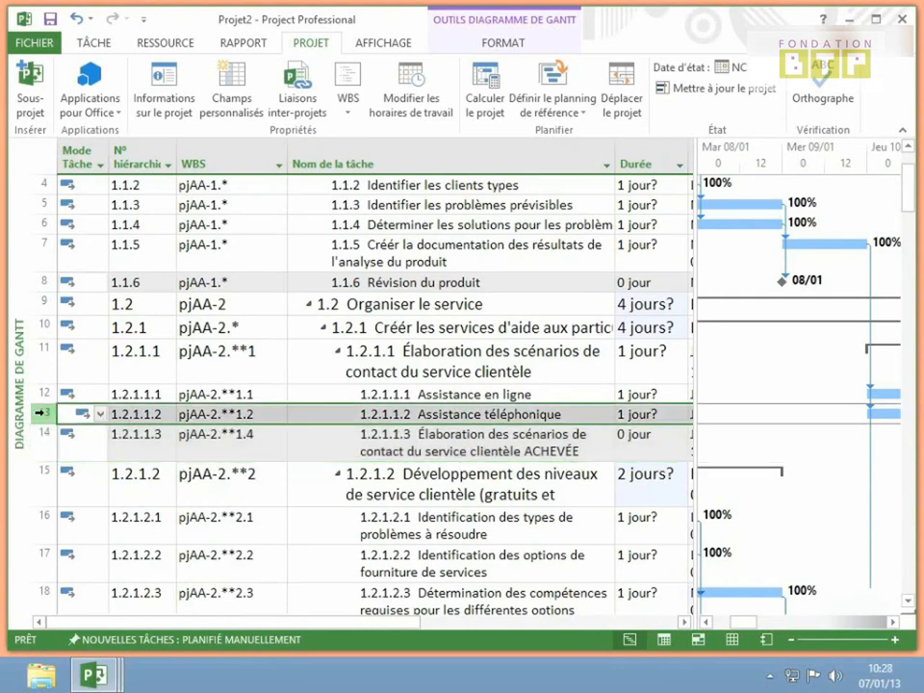
drag(38, 413, 47, 472)
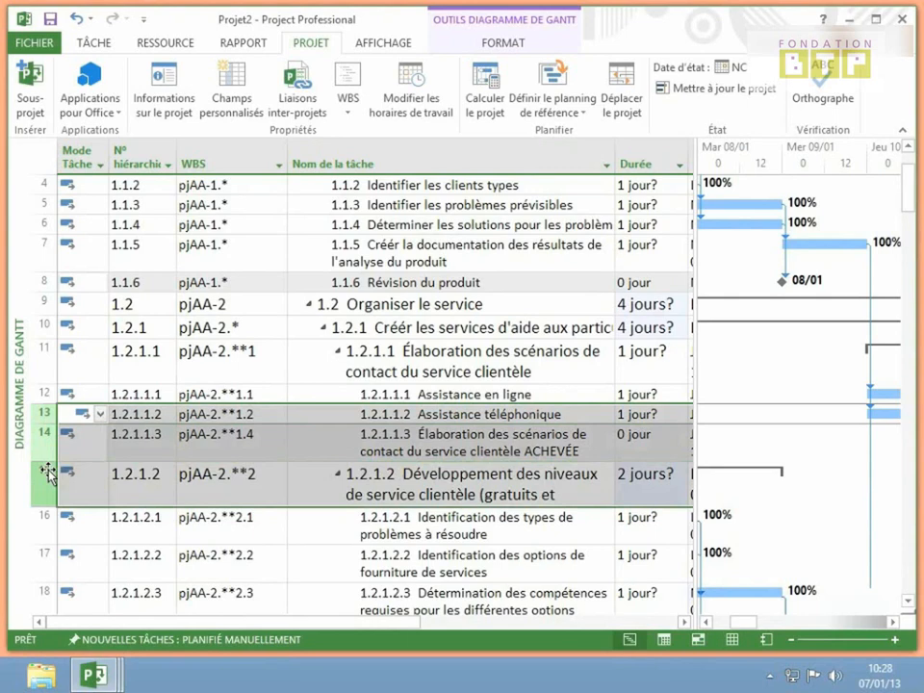
click(352, 108)
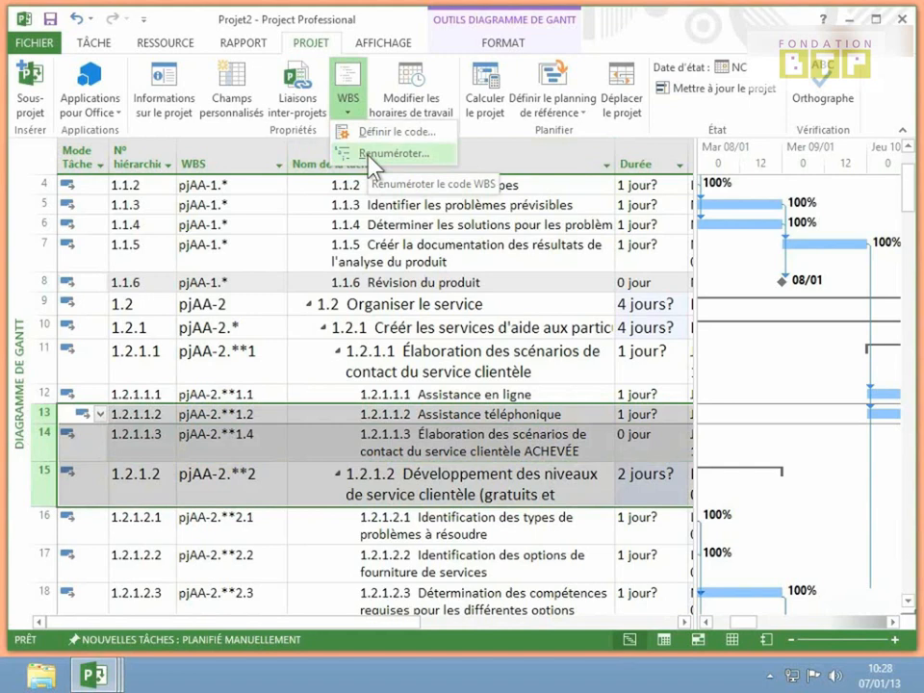
click(369, 155)
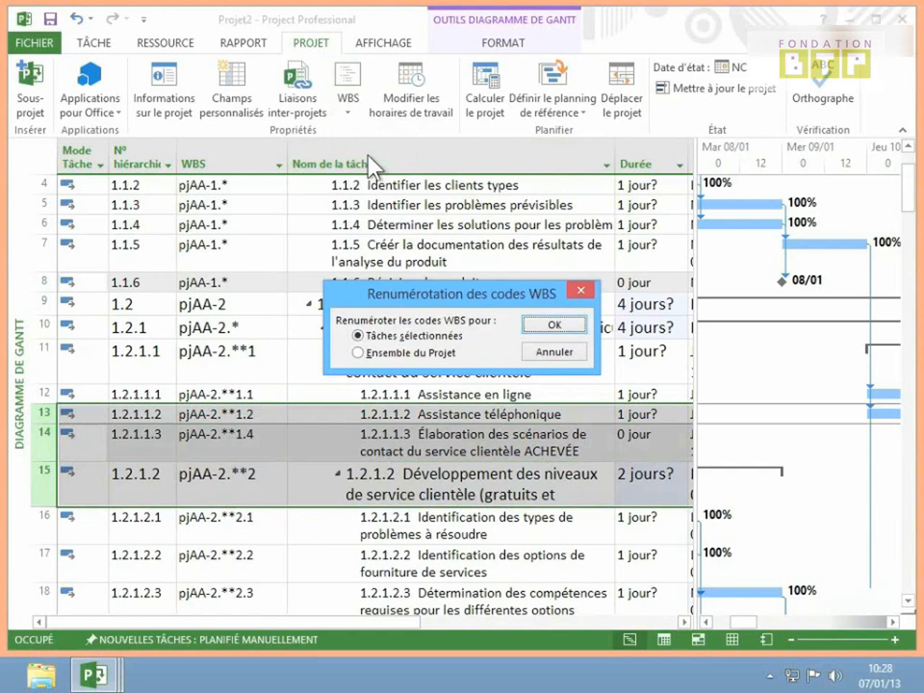
click(421, 353)
click(556, 325)
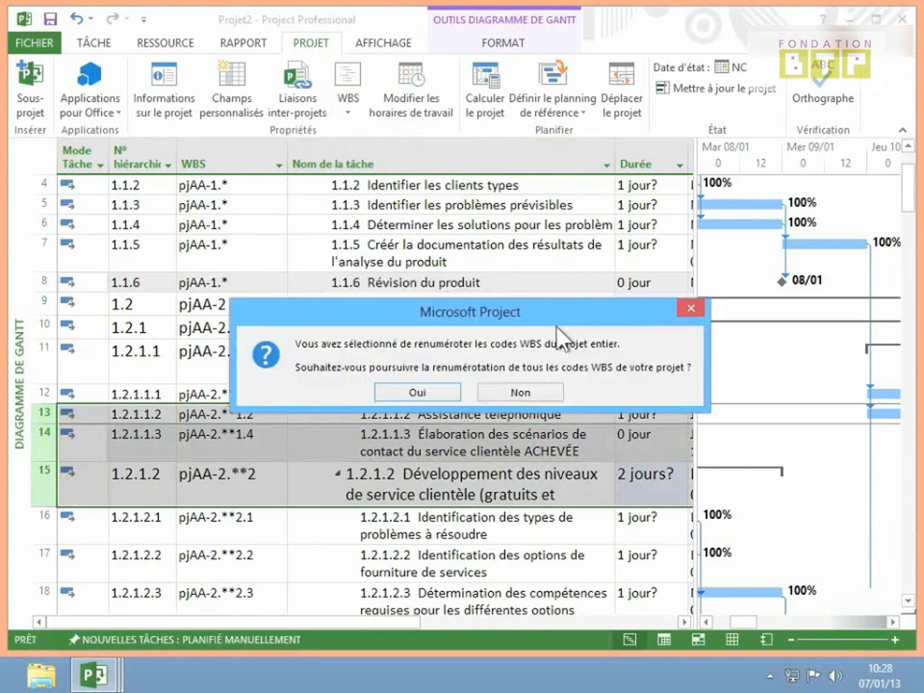
click(417, 392)
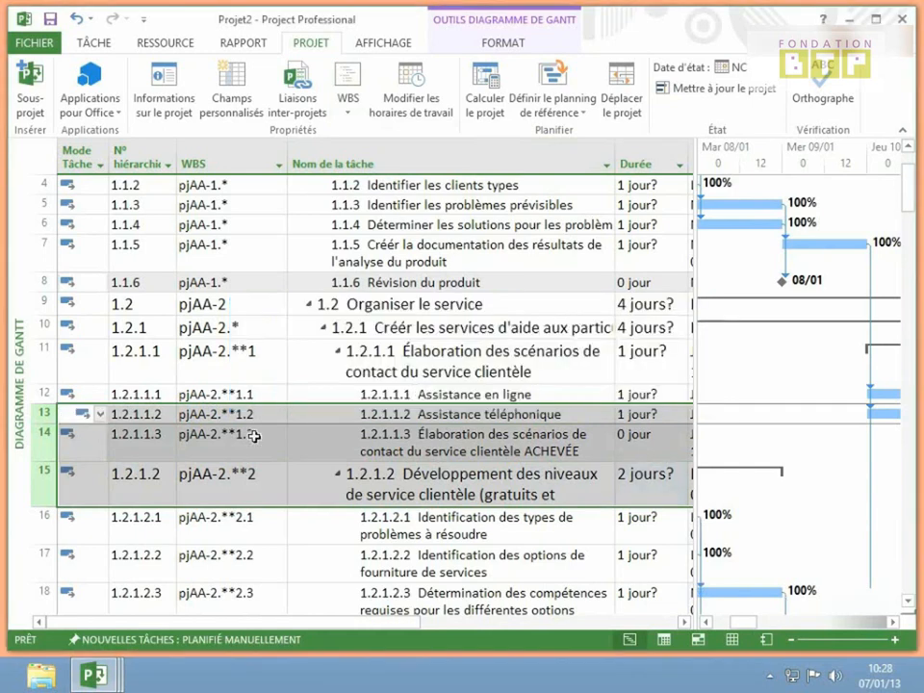
click(246, 438)
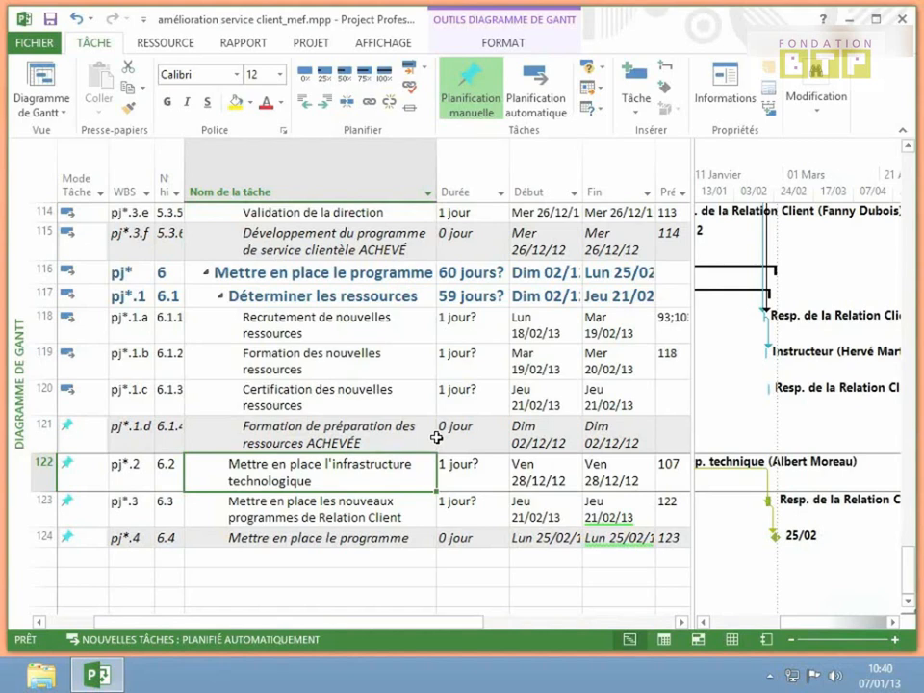
Set the duration of the task Mettre en place l'infrastructure technologique to 3 jours in the table.
click(306, 479)
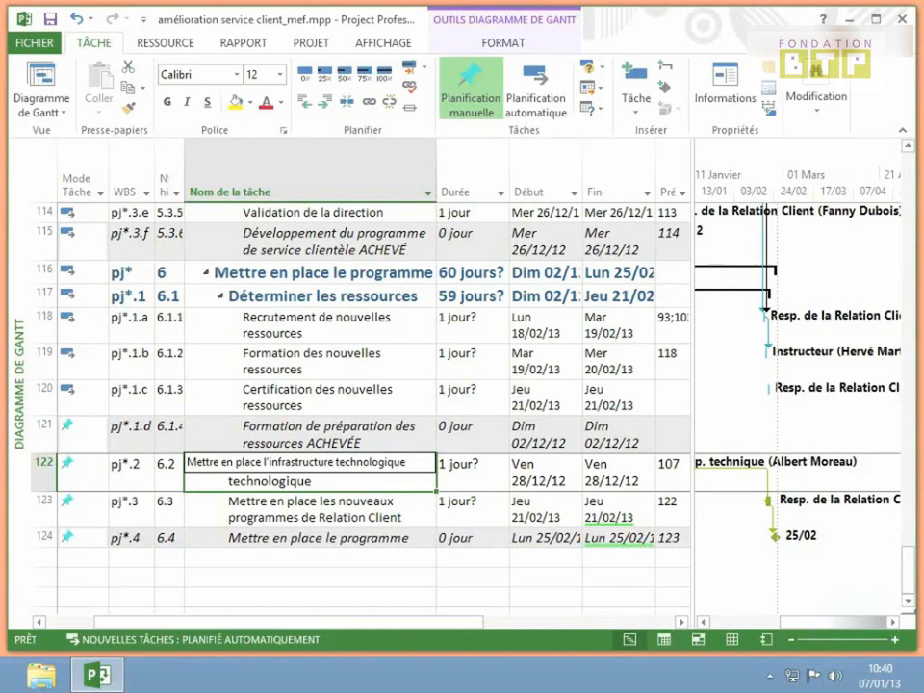
click(333, 480)
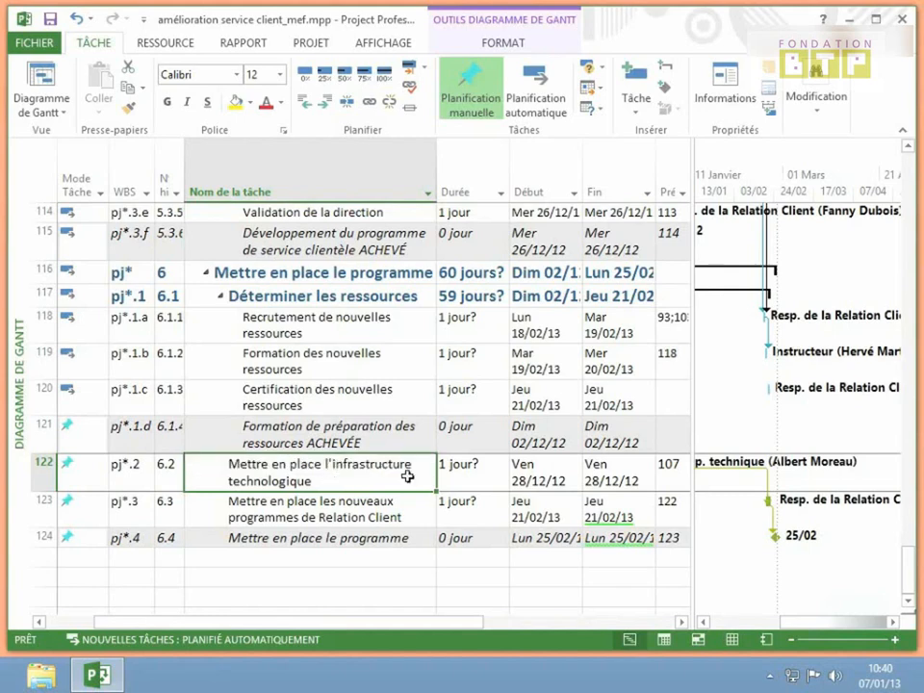
click(468, 471)
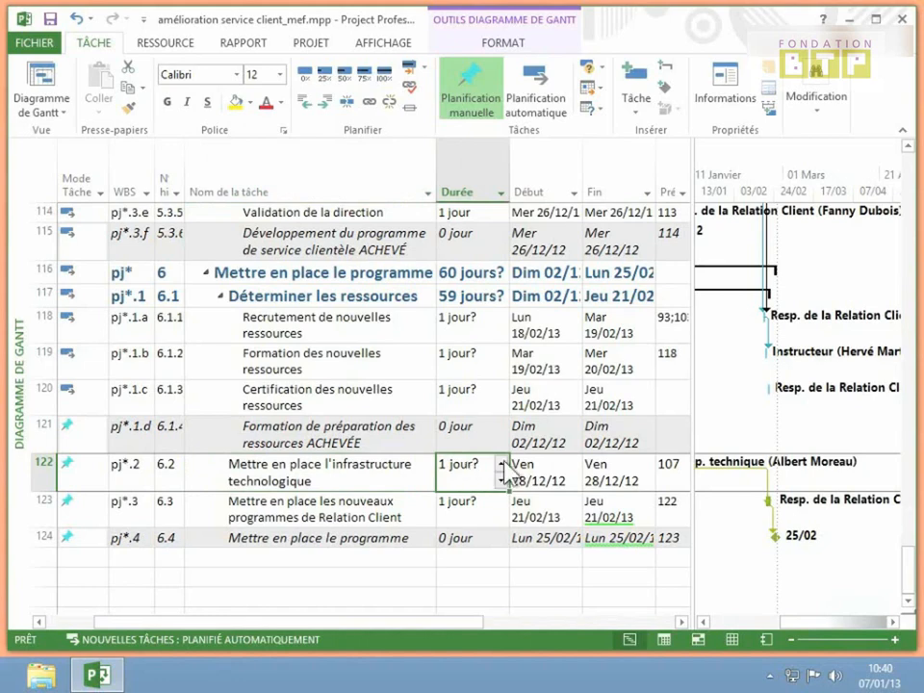
click(501, 463)
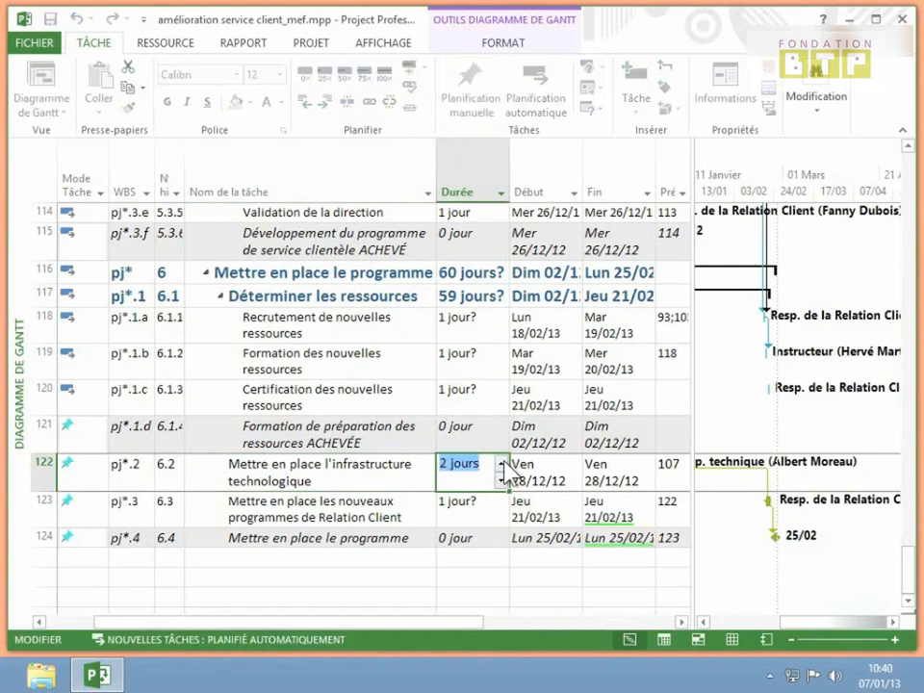
click(503, 465)
click(594, 471)
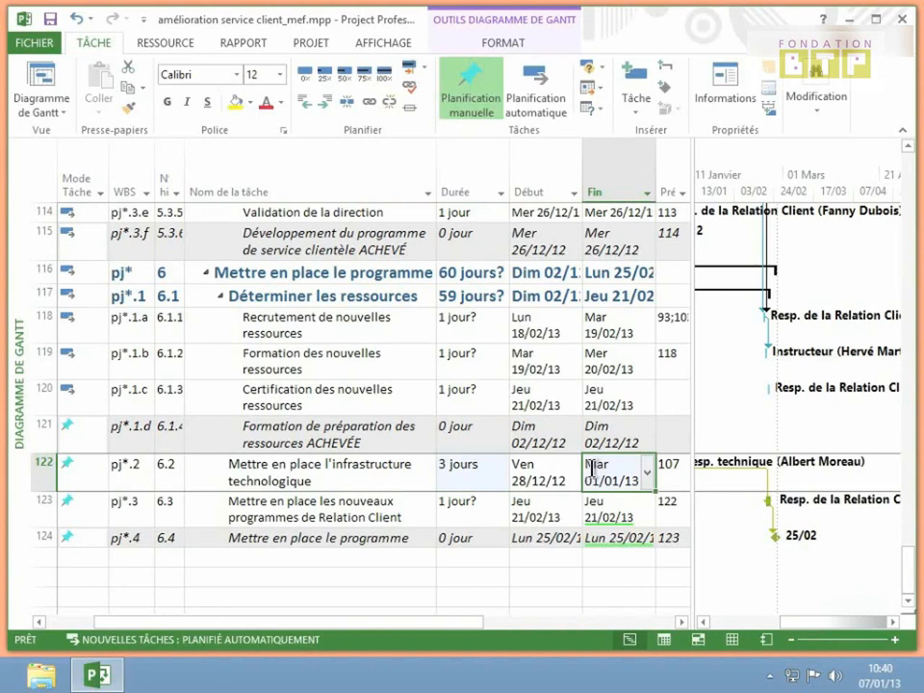
Rename task 122 as Mise en place l'infrastructure technologique directly in the table.
click(394, 469)
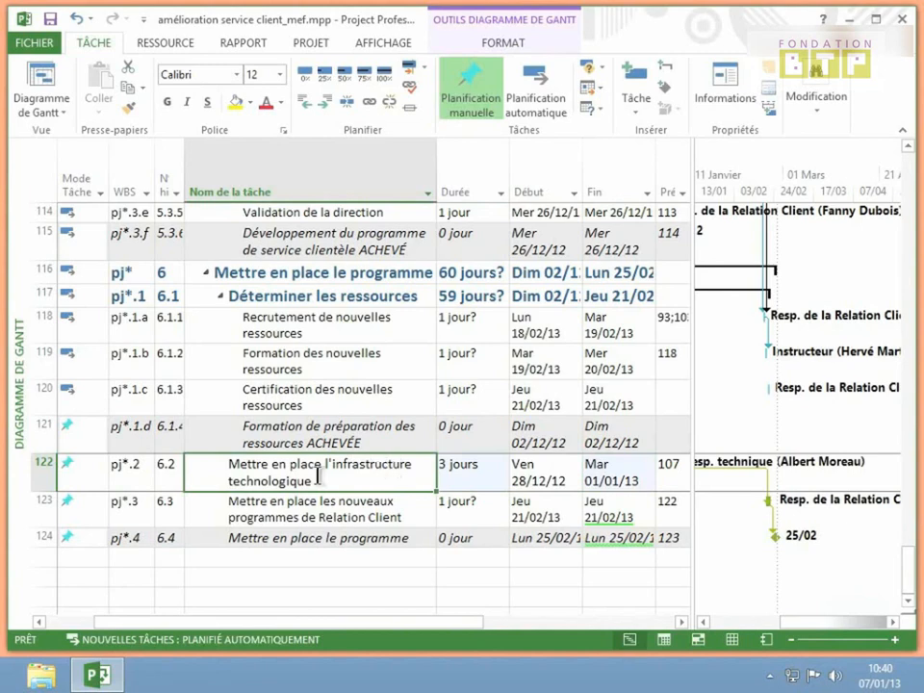
text(t)
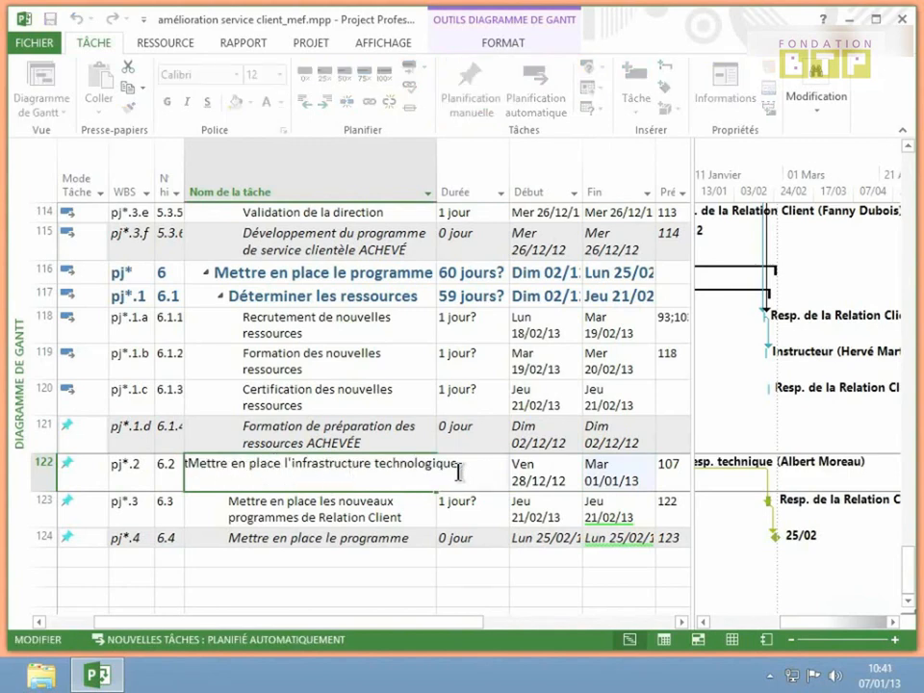
click(275, 469)
drag(246, 467, 183, 466)
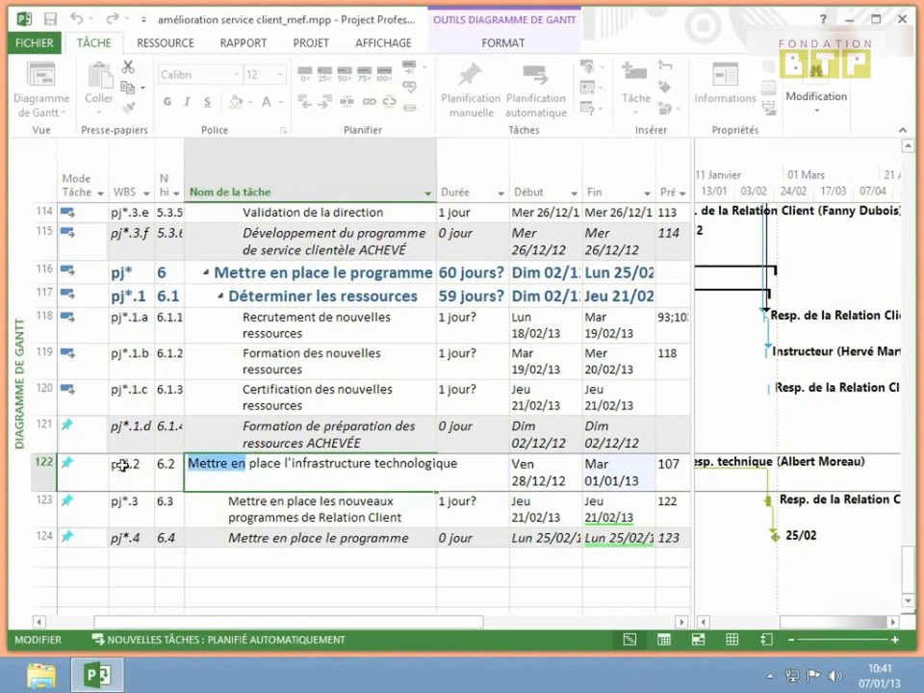
text(Mise en)
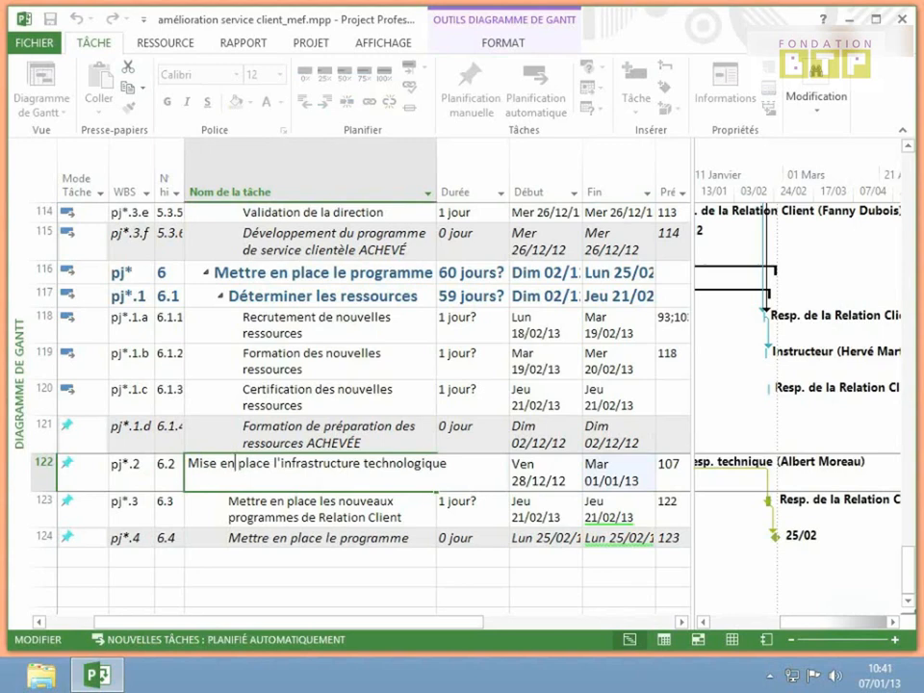
key(Return)
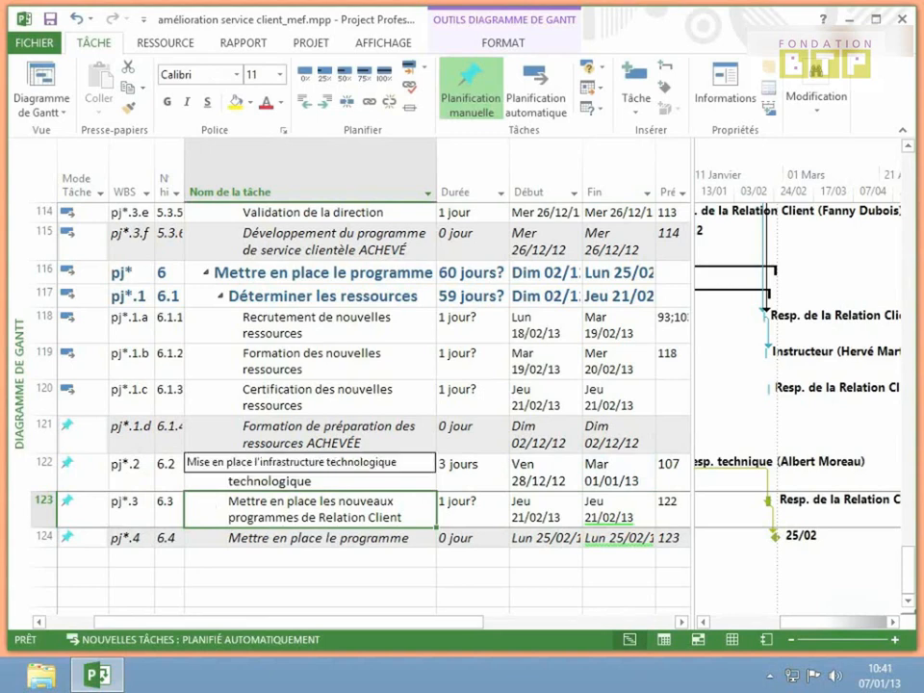
Change the name of task 122 to Mettre en place l'infrastructure technologique in its task information.
click(241, 473)
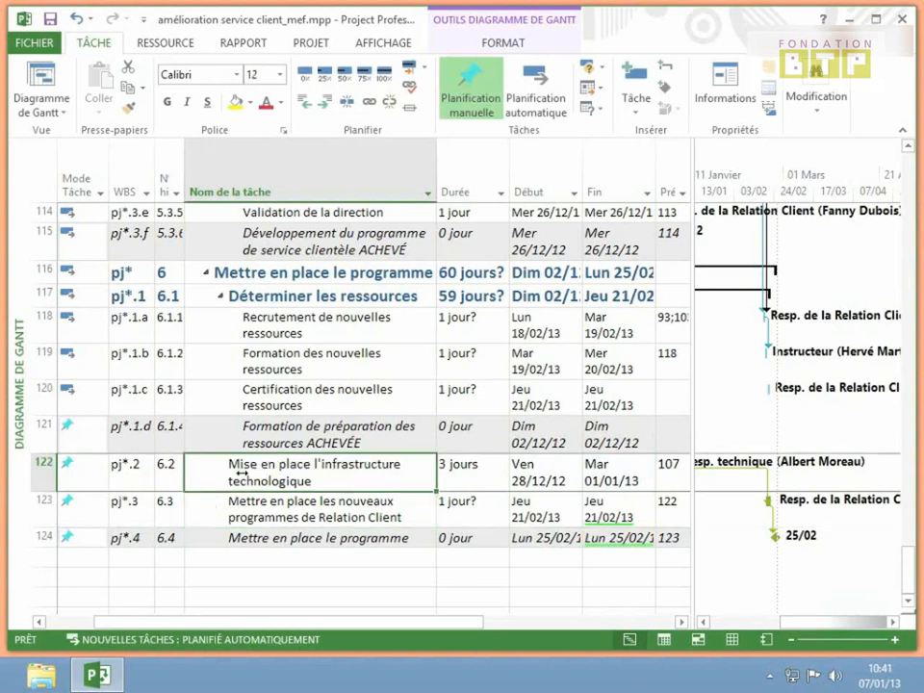
click(724, 98)
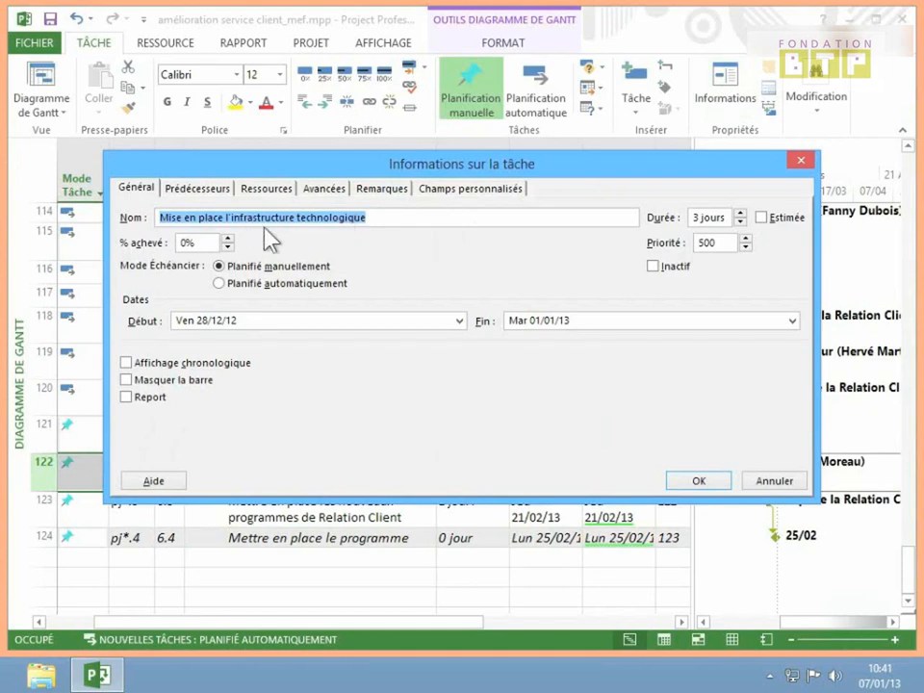
click(178, 218)
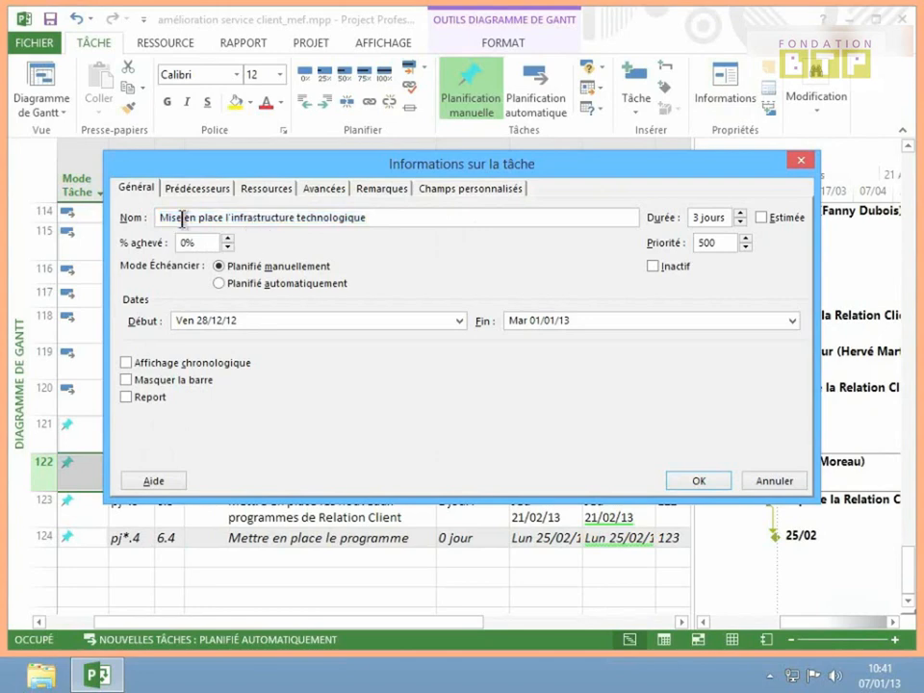
double_click(178, 218)
text(Me)
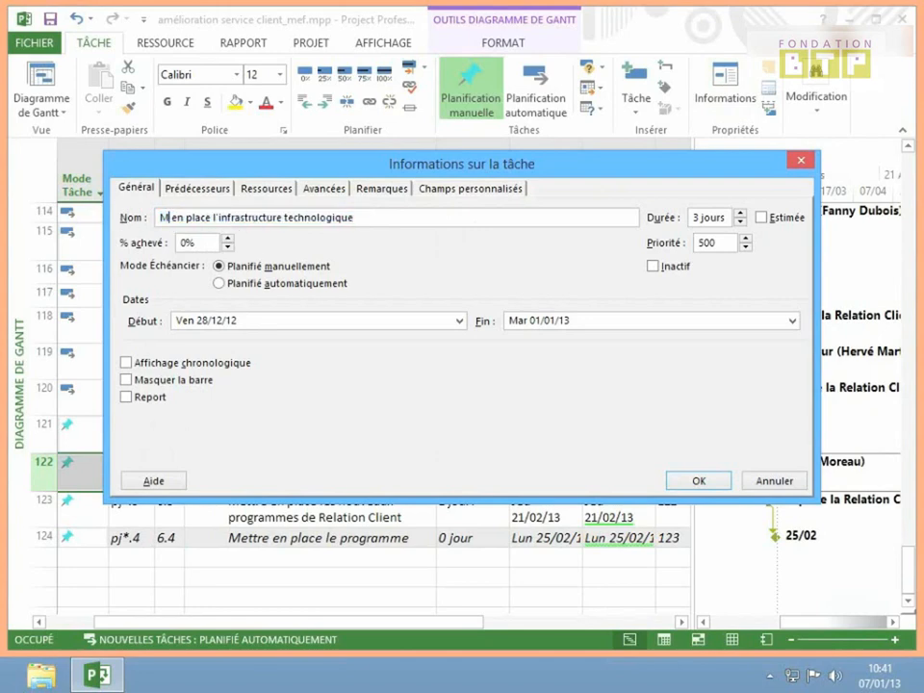
text(ttre)
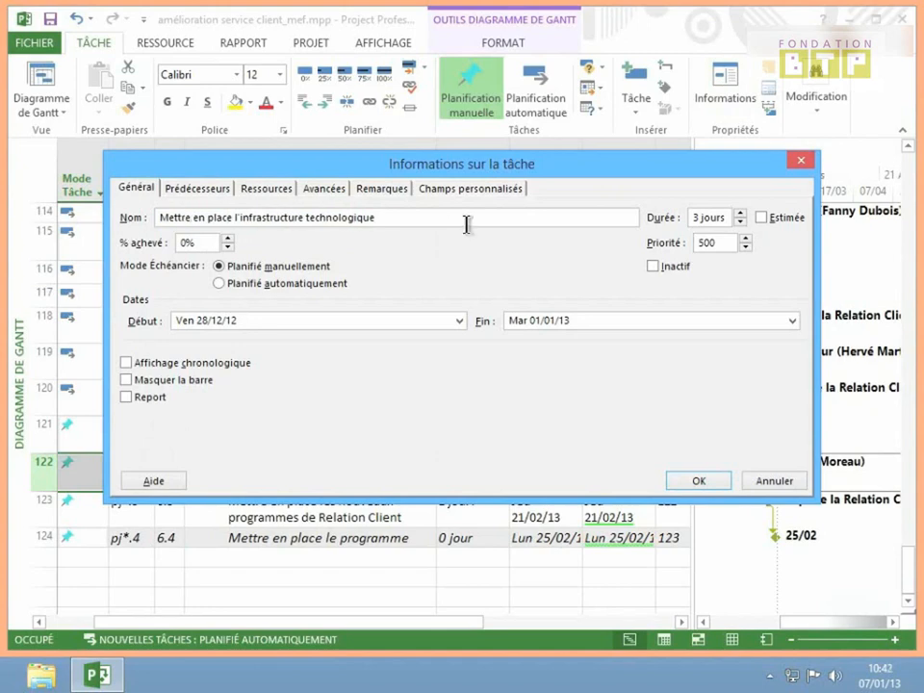
Set the duration of task 122 to 2 days in its task information and mark it as estimated.
click(740, 222)
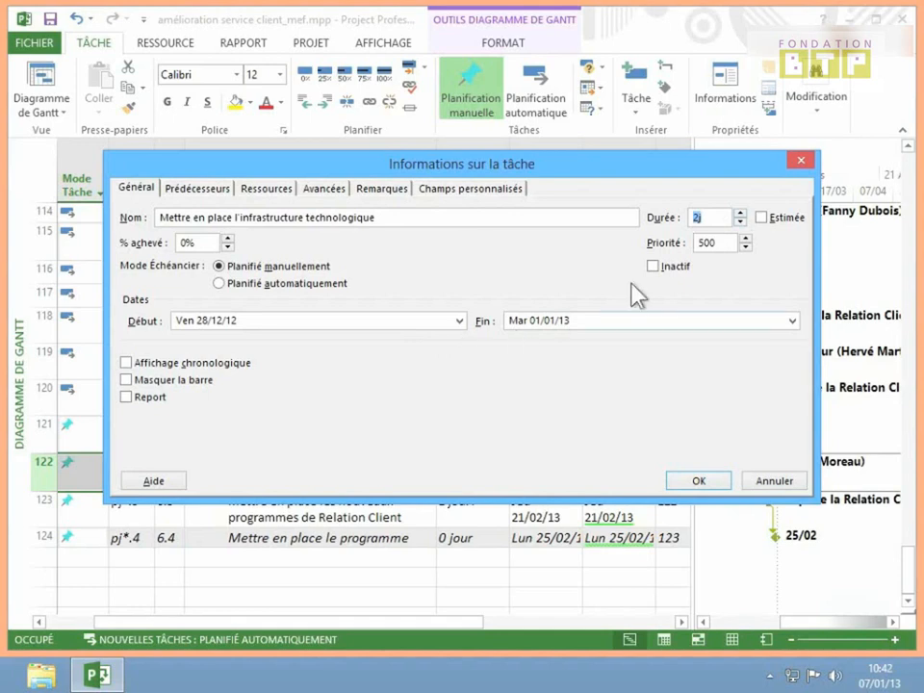
click(761, 219)
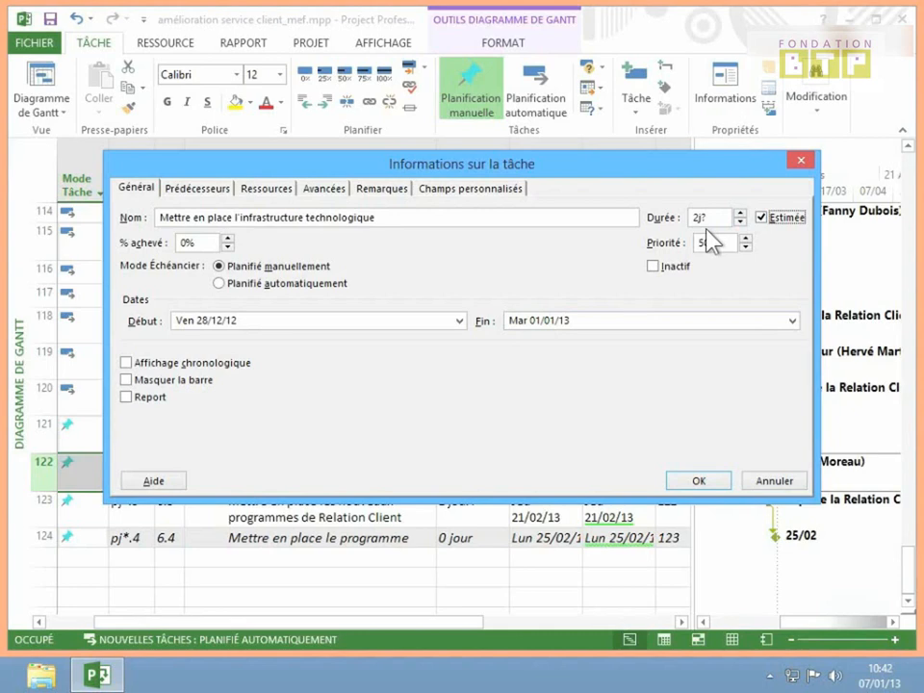
Set the completion of task 122 to 45% and enable Affichage chronologique for it.
click(229, 239)
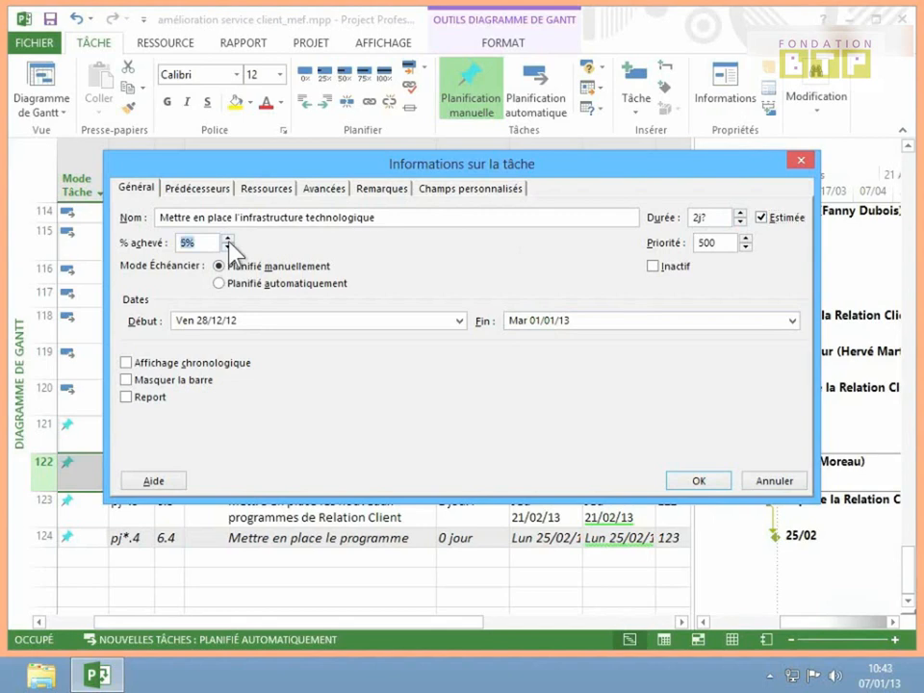
click(228, 239)
text(45)
click(202, 365)
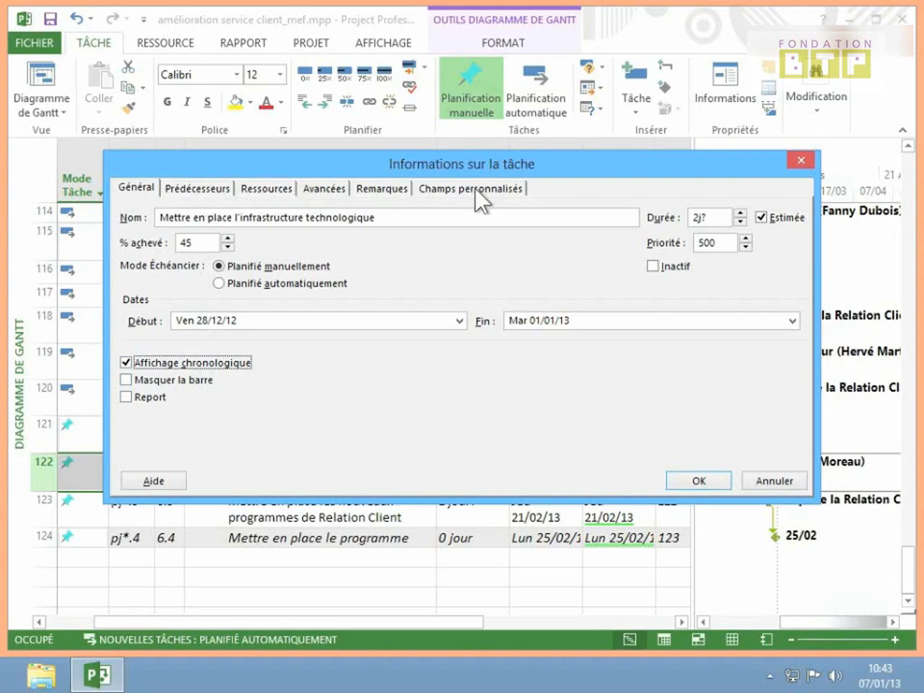
Replace the resource assigned to task 122 with the Instructeur, add a second resource by entering the person's name, and apply the changes.
click(274, 190)
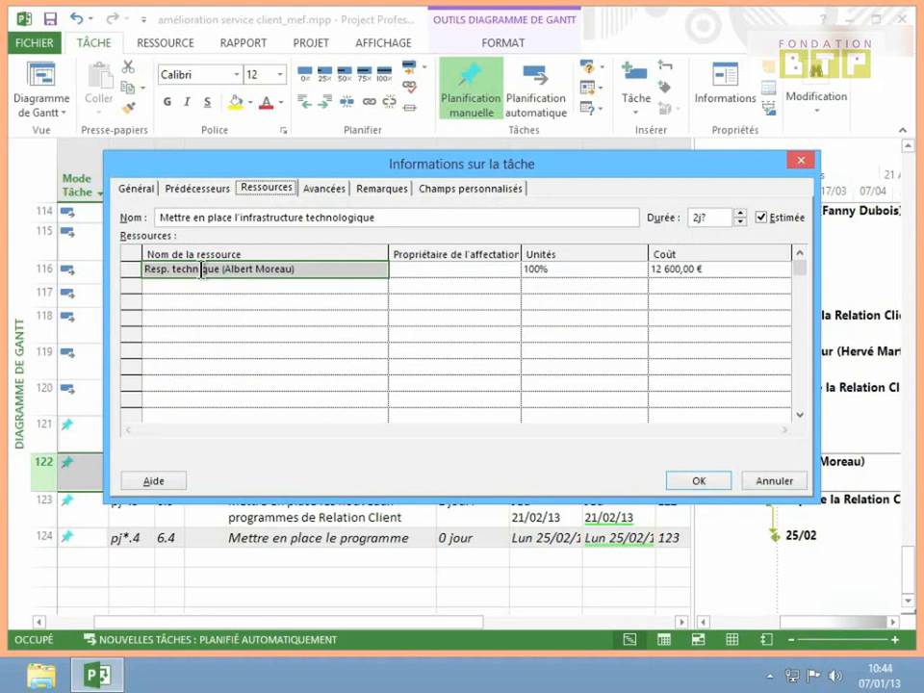
click(316, 271)
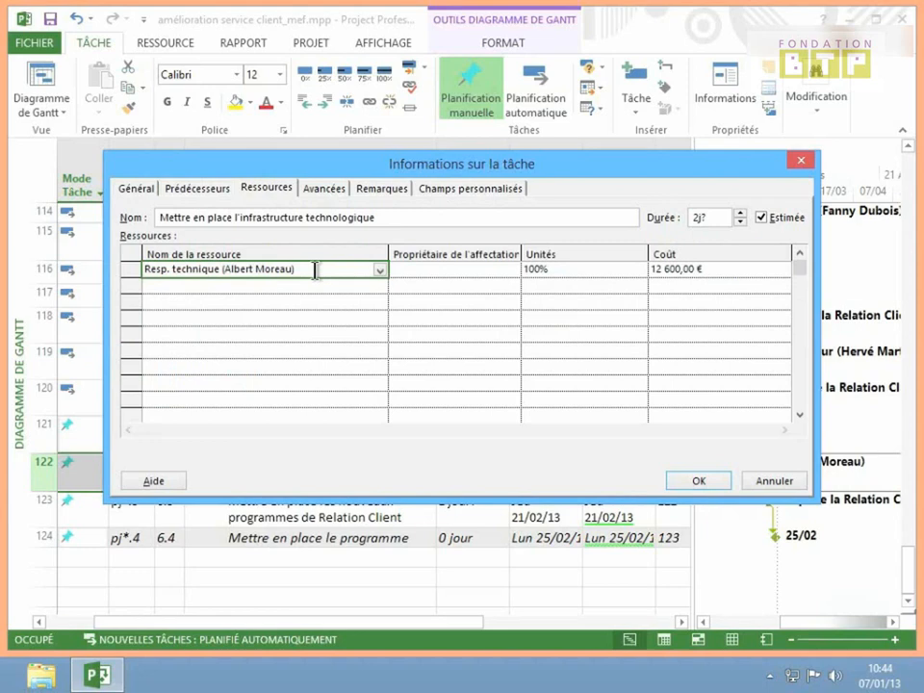
click(380, 271)
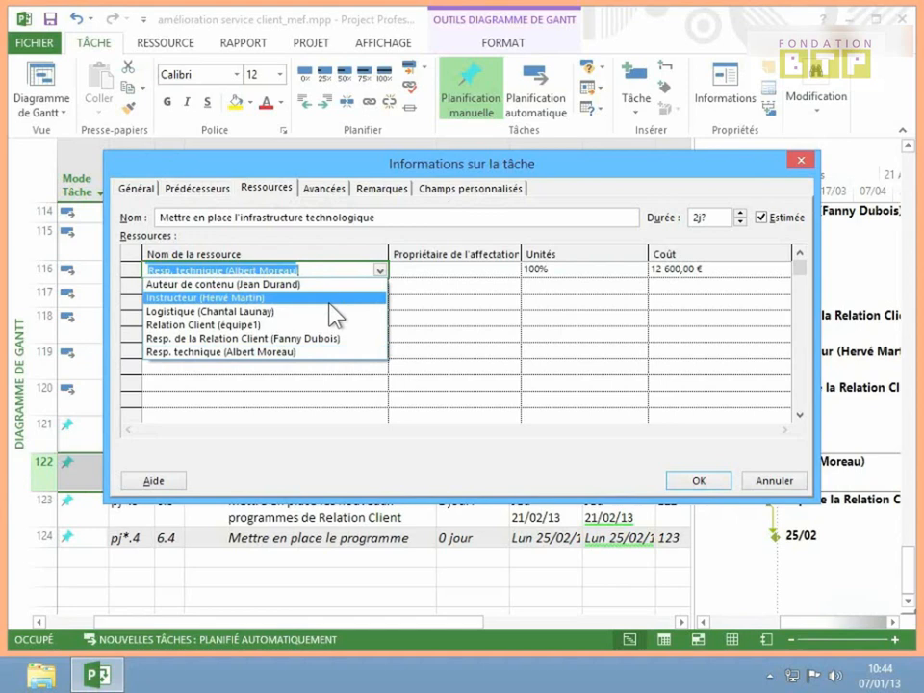
click(331, 299)
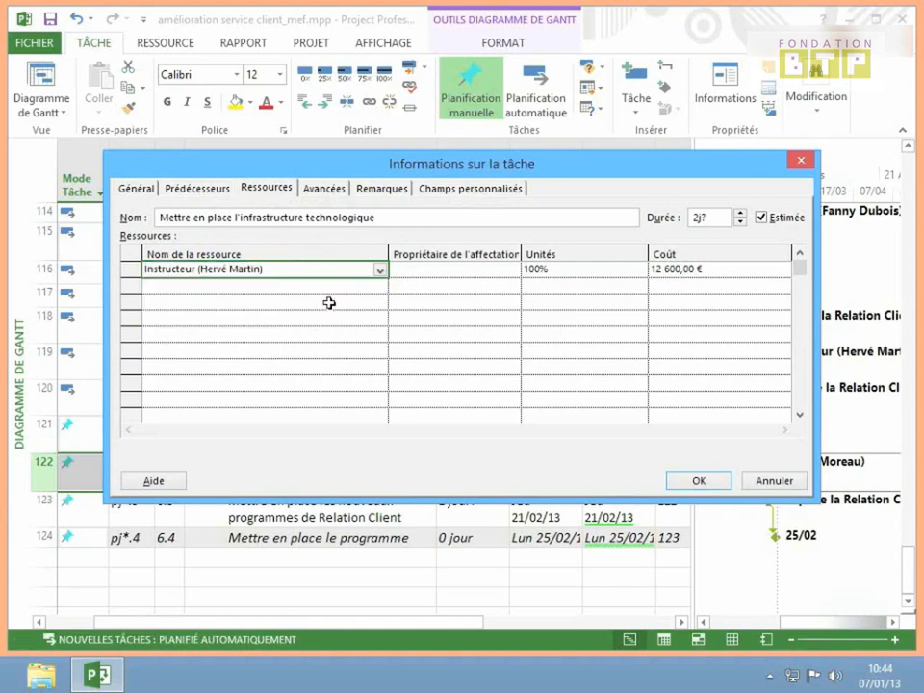
click(255, 286)
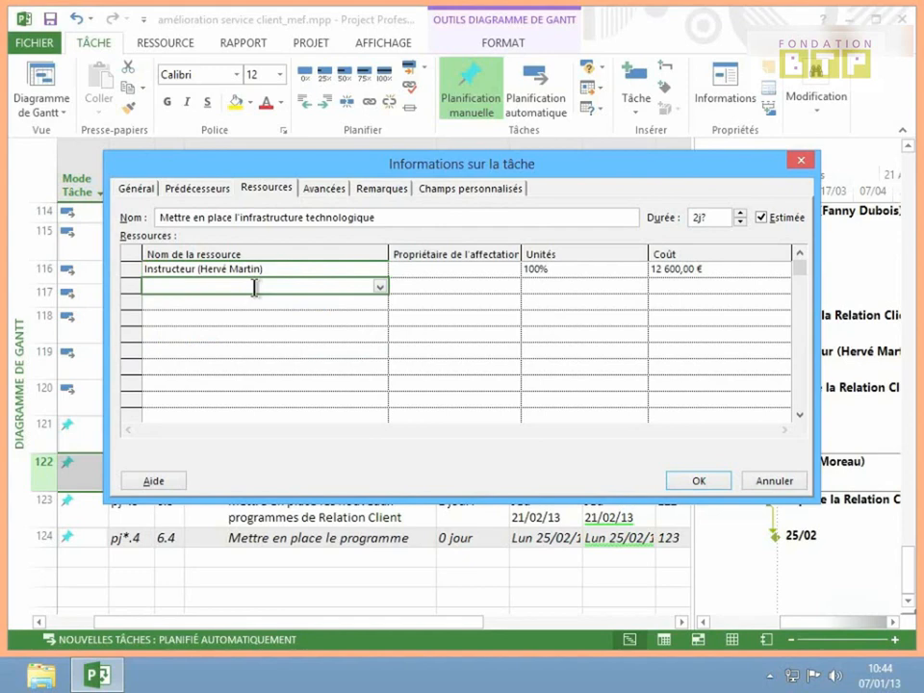
text(Jean Durand)
key(Return)
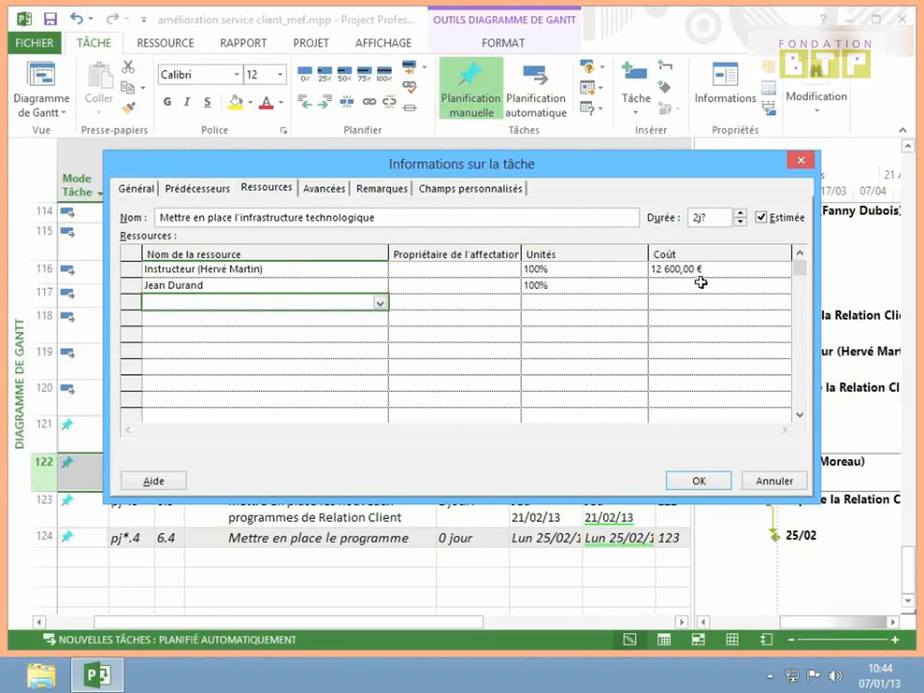
click(698, 481)
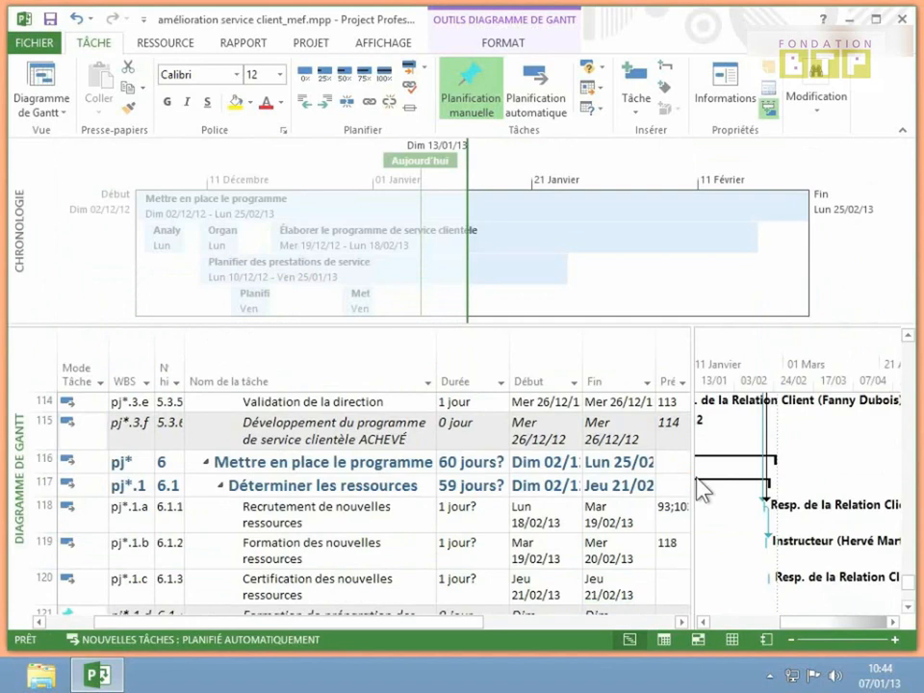
Set the deadline (Échéance) of task 113, Révision des programmes et des processus connexes, to 16/01/13 in its task information.
mouse_move(425, 285)
mouse_move(365, 308)
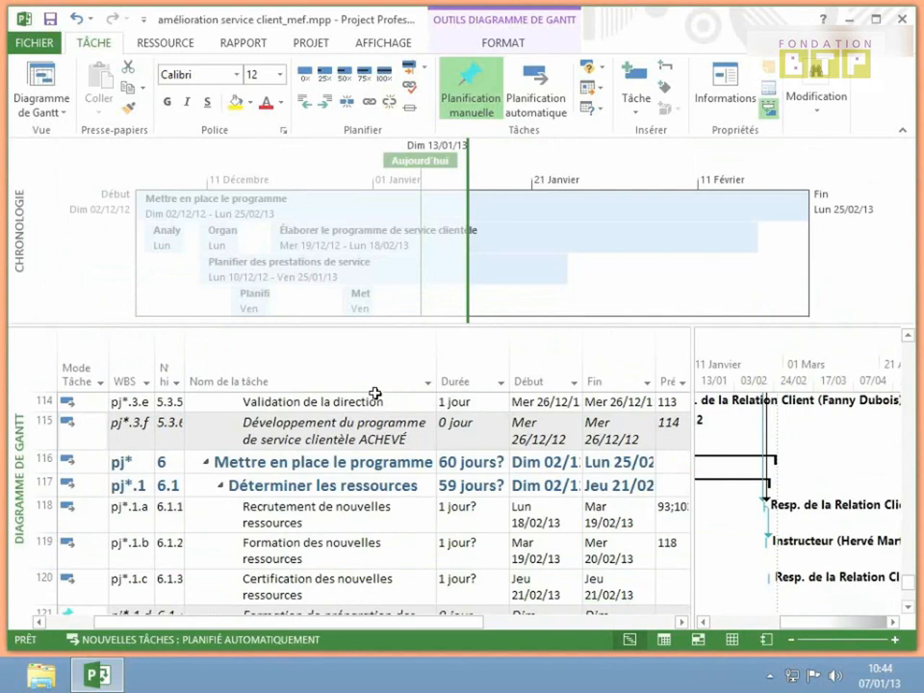
scroll(375, 393, down, 2)
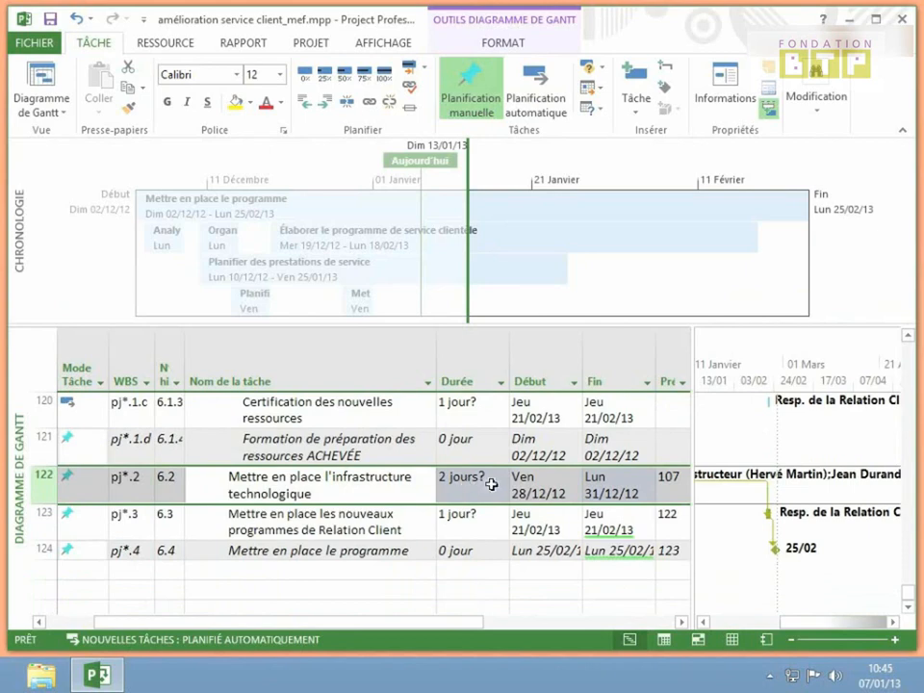
scroll(491, 484, up, 1)
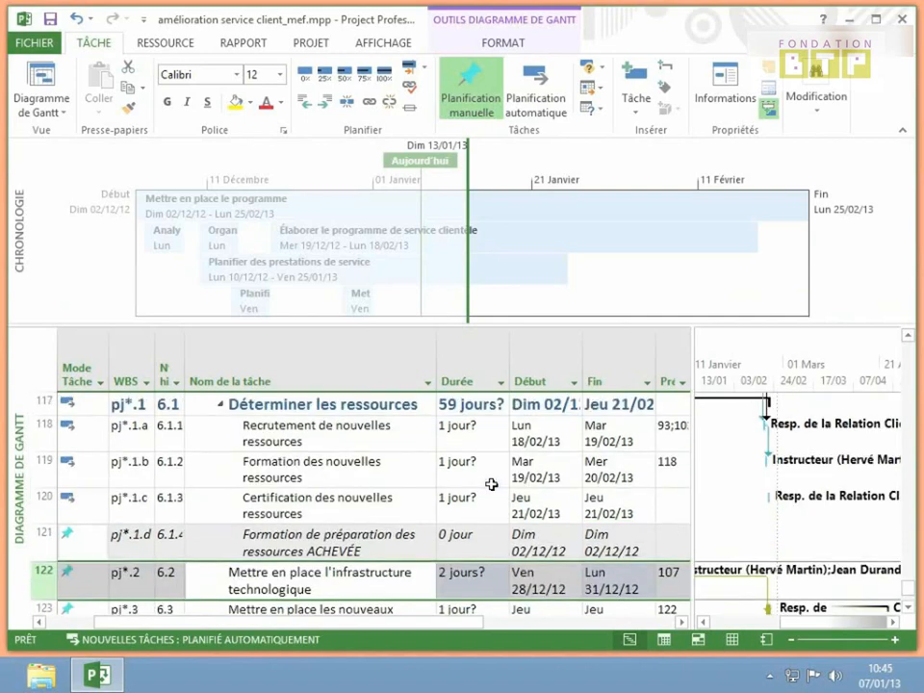
scroll(491, 484, up, 2)
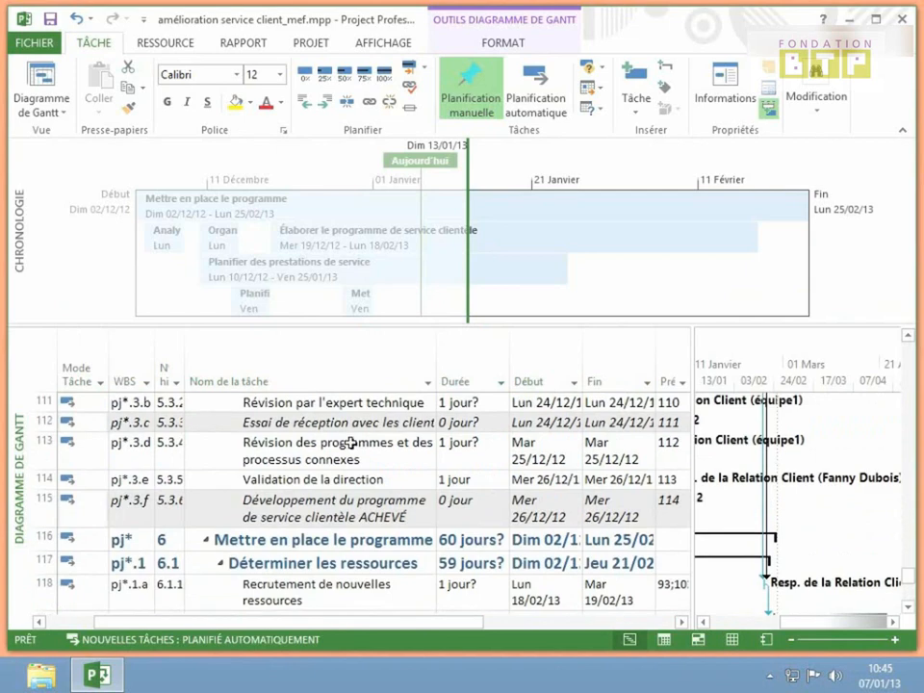
click(329, 446)
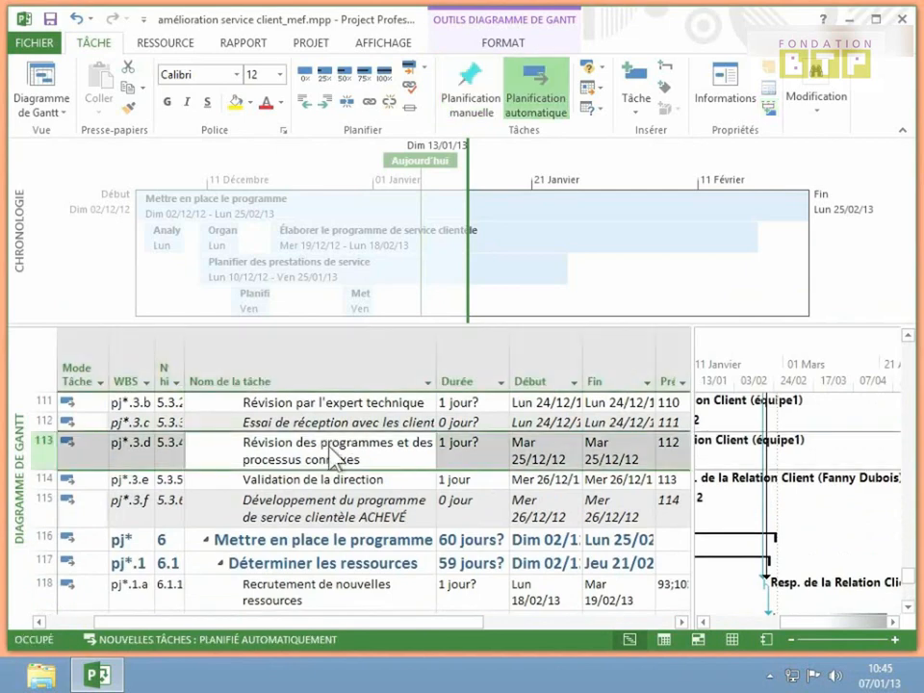
double_click(328, 448)
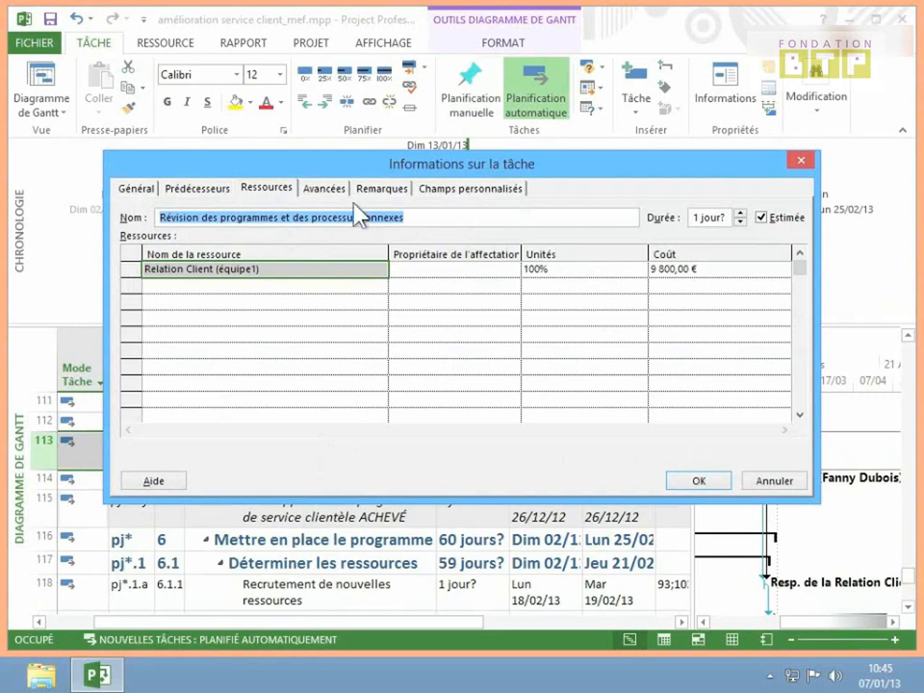
click(331, 191)
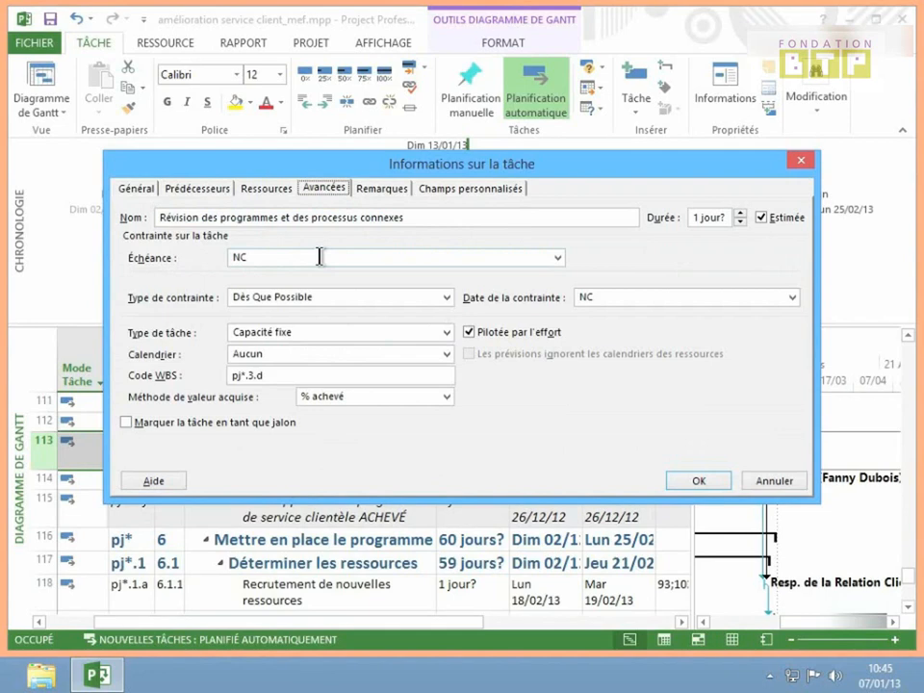
click(557, 258)
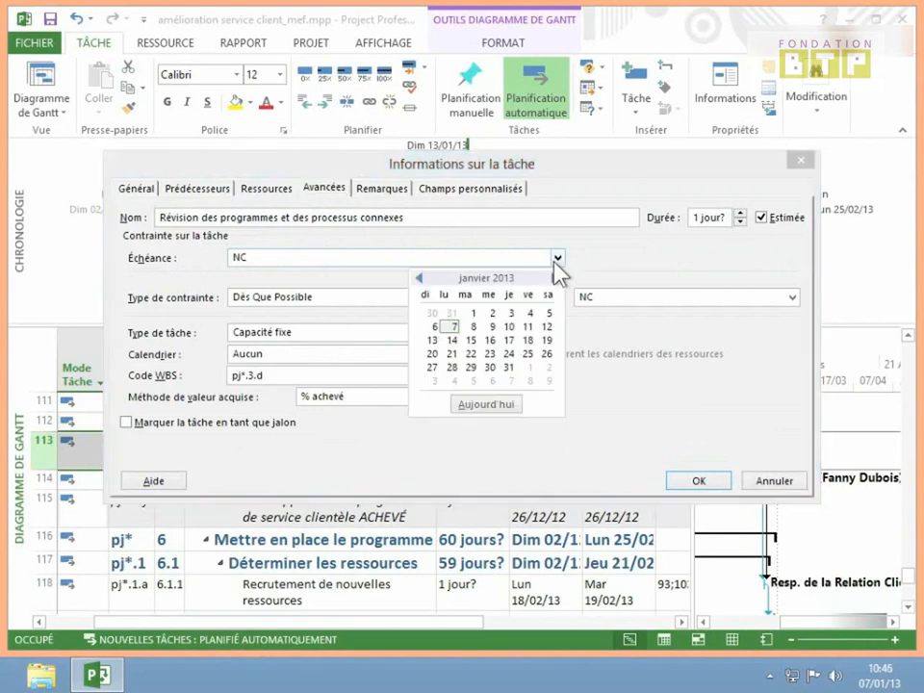
click(491, 341)
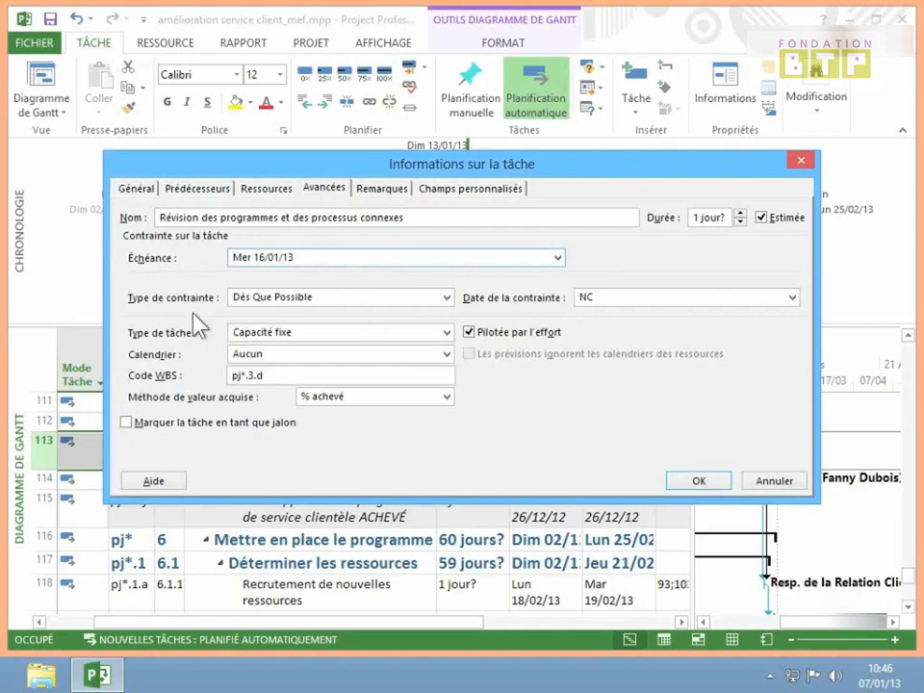
Constrain task 113 with the type Doit Finir Le and the constraint date 16/01/13.
click(447, 298)
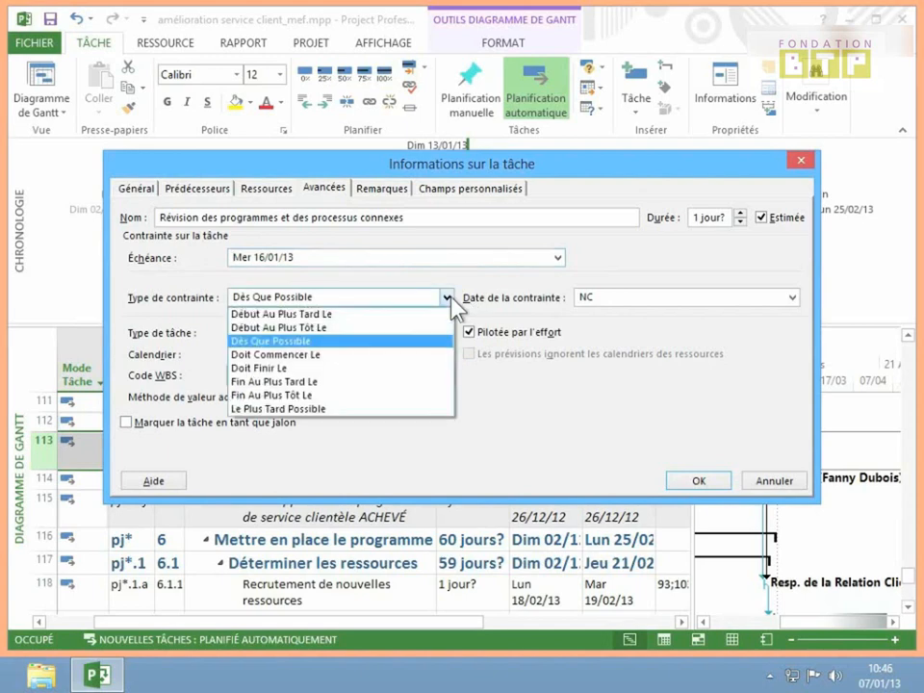
click(318, 371)
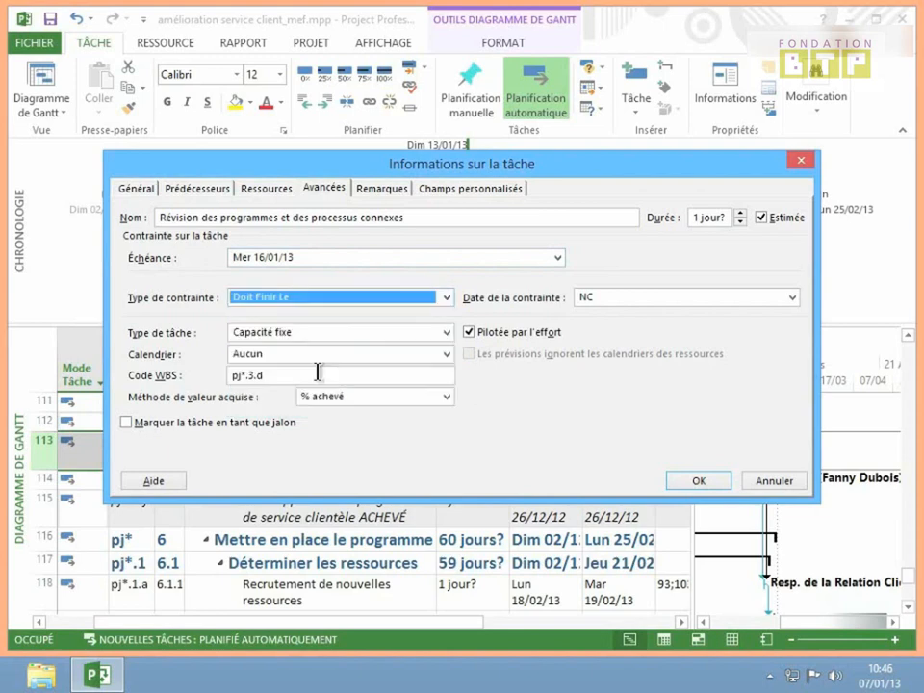
click(630, 296)
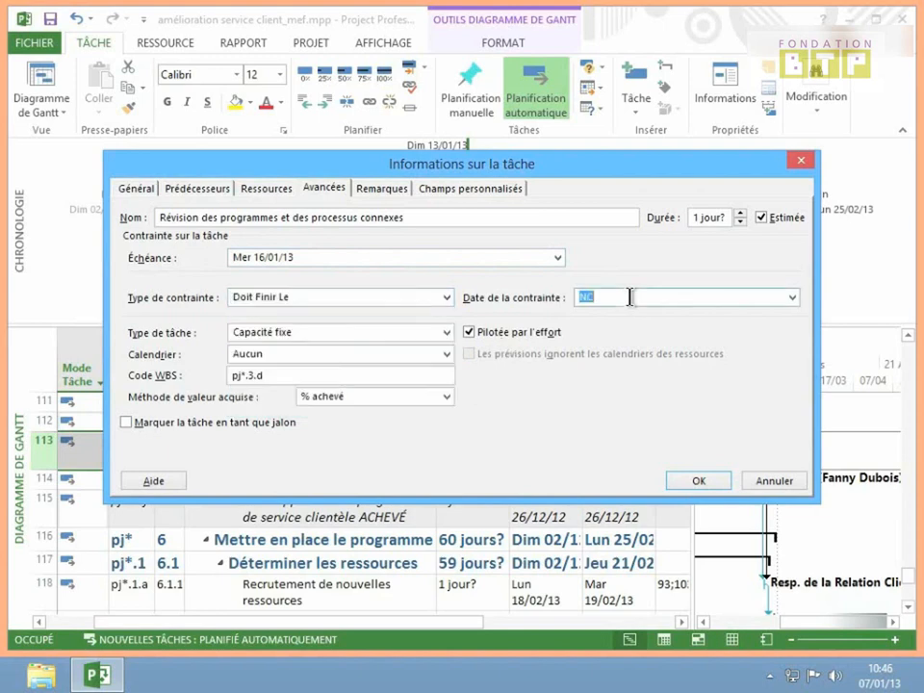
click(793, 299)
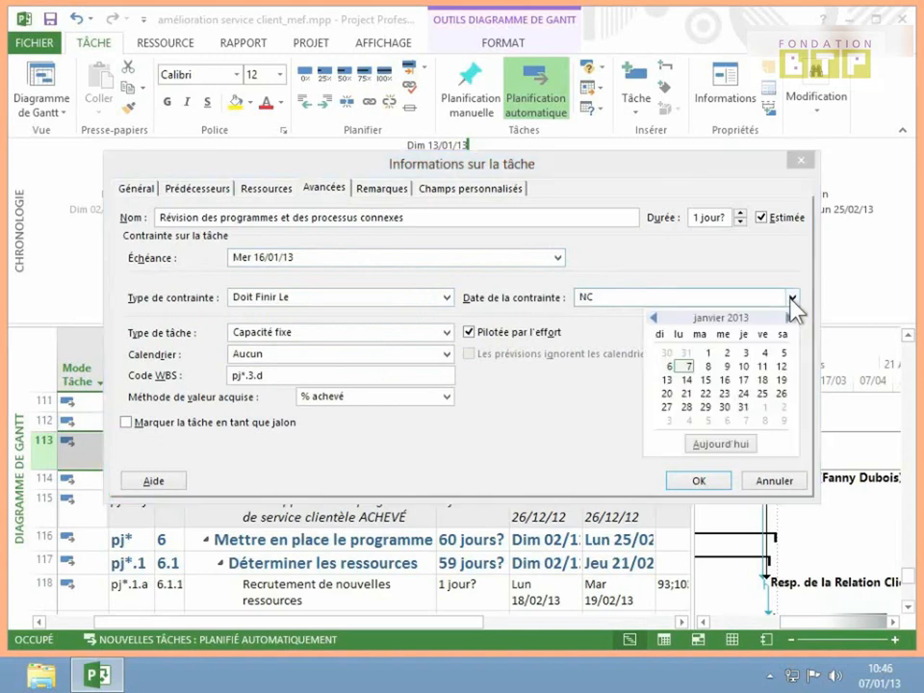
click(725, 379)
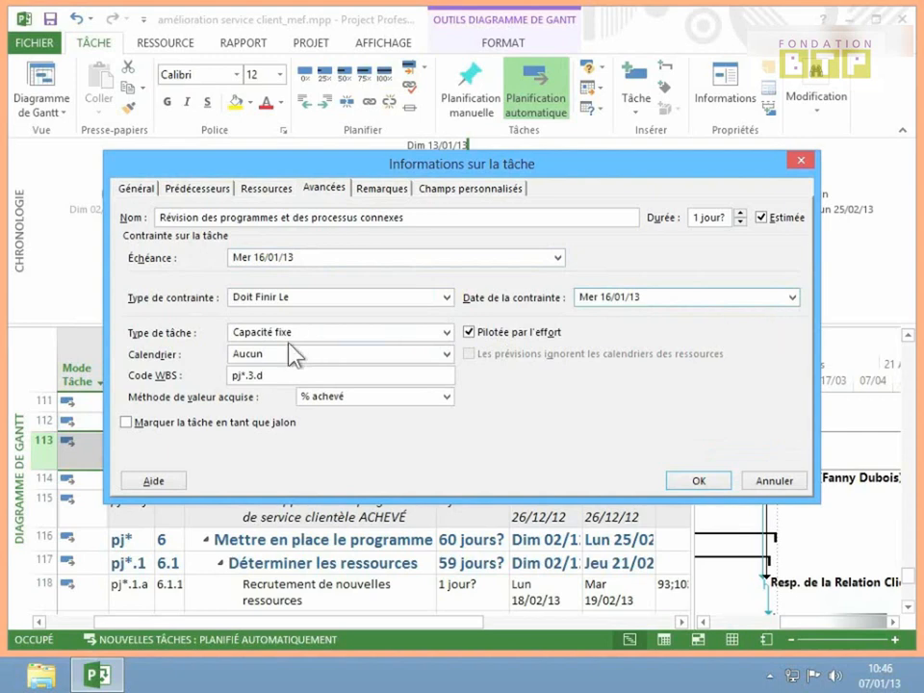
Set the task type of task 113 to Travail fixe and apply the task information changes.
click(446, 331)
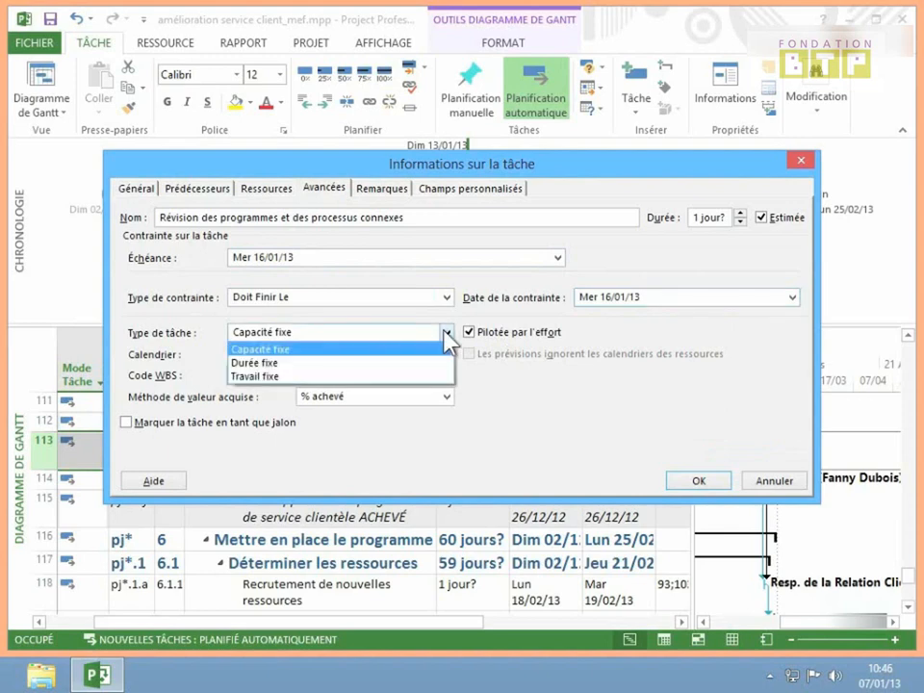
click(293, 375)
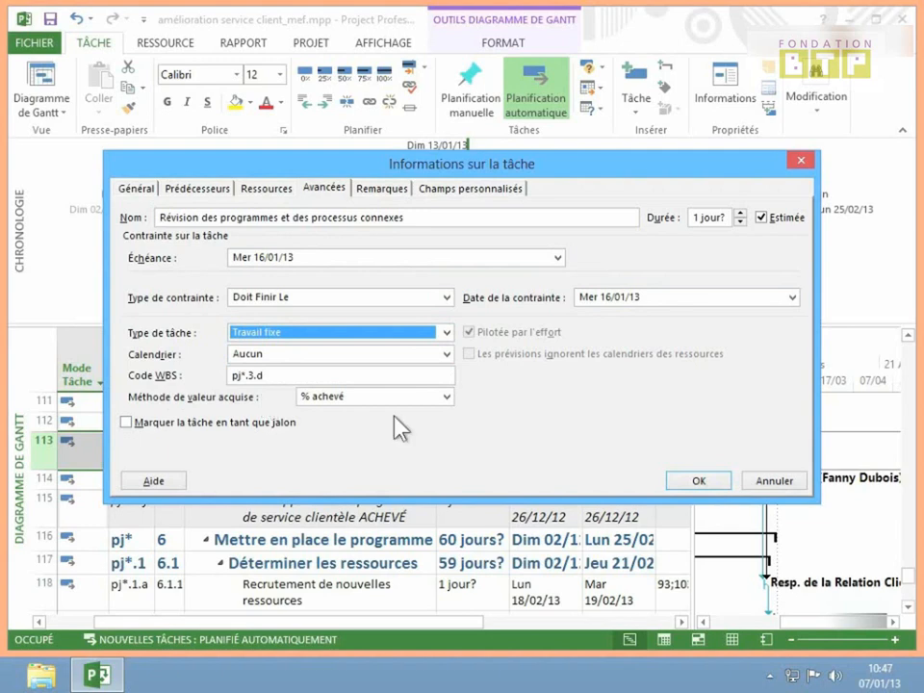
click(699, 480)
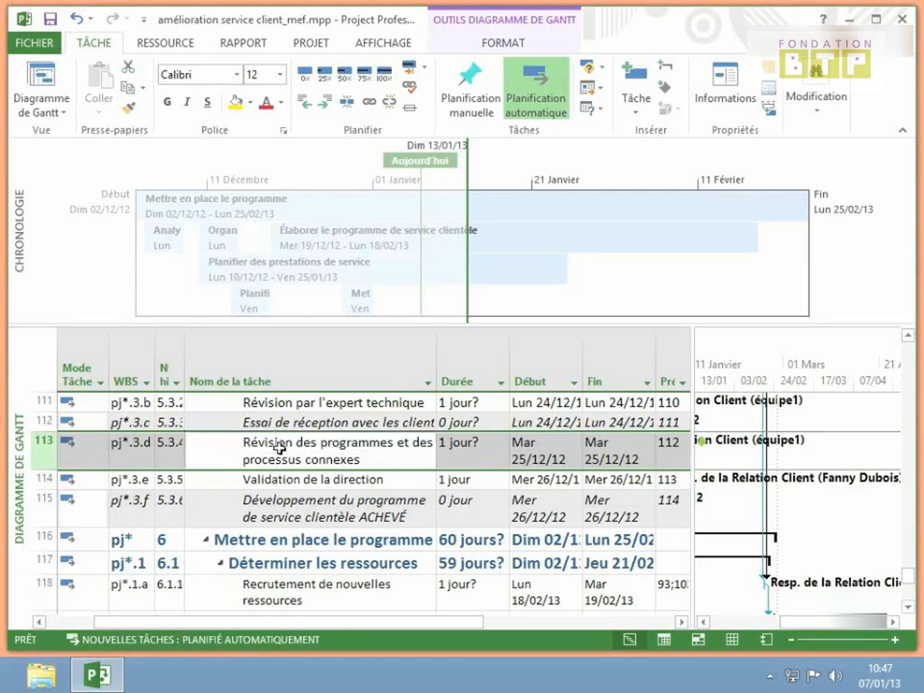
Switch tasks 113 to 117 together to manual scheduling (Planifié manuellement) through their shared task information.
drag(280, 449, 714, 108)
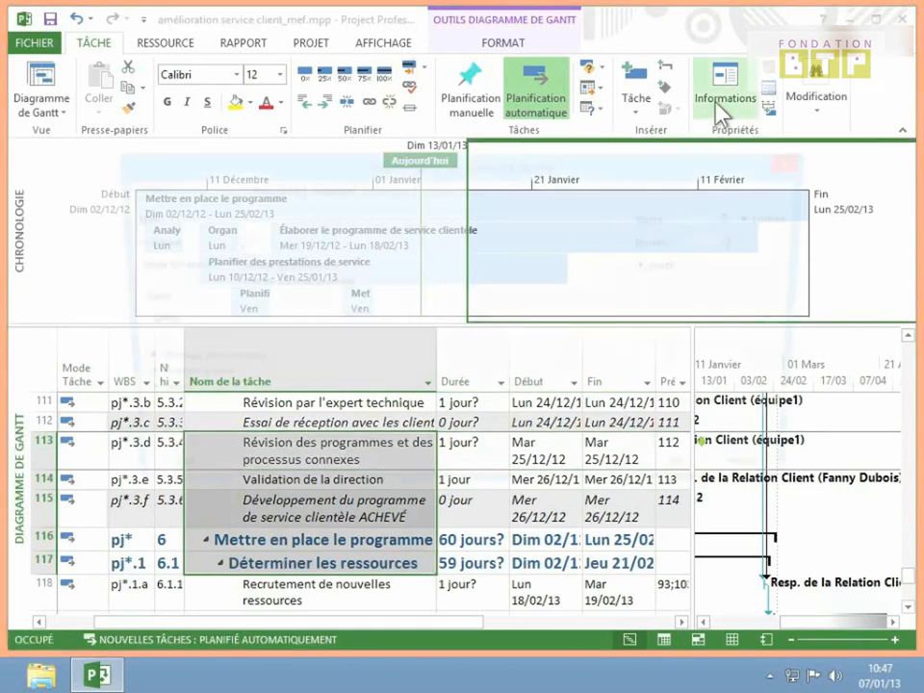
click(720, 106)
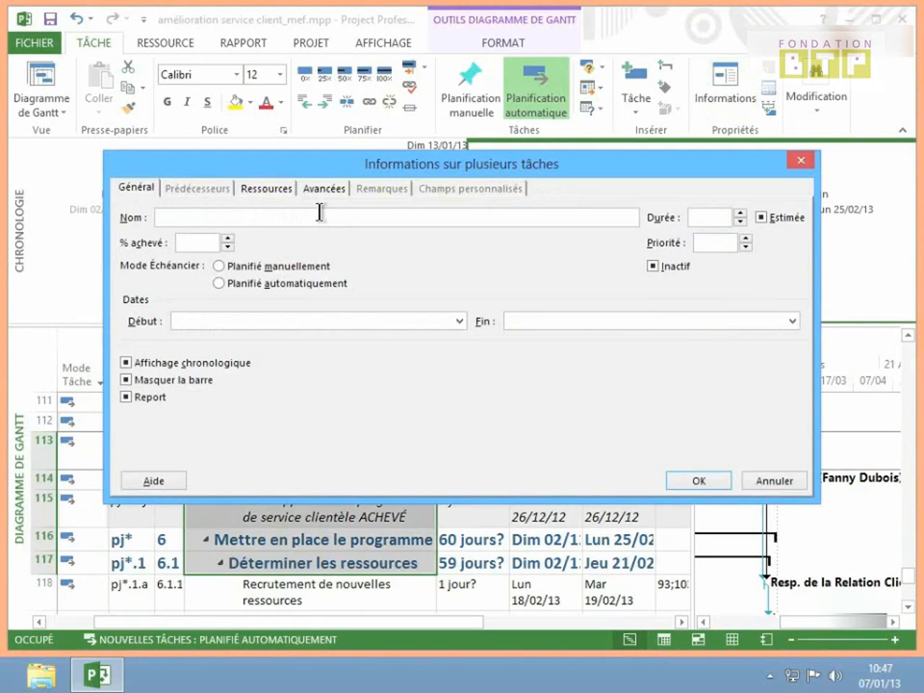
click(248, 277)
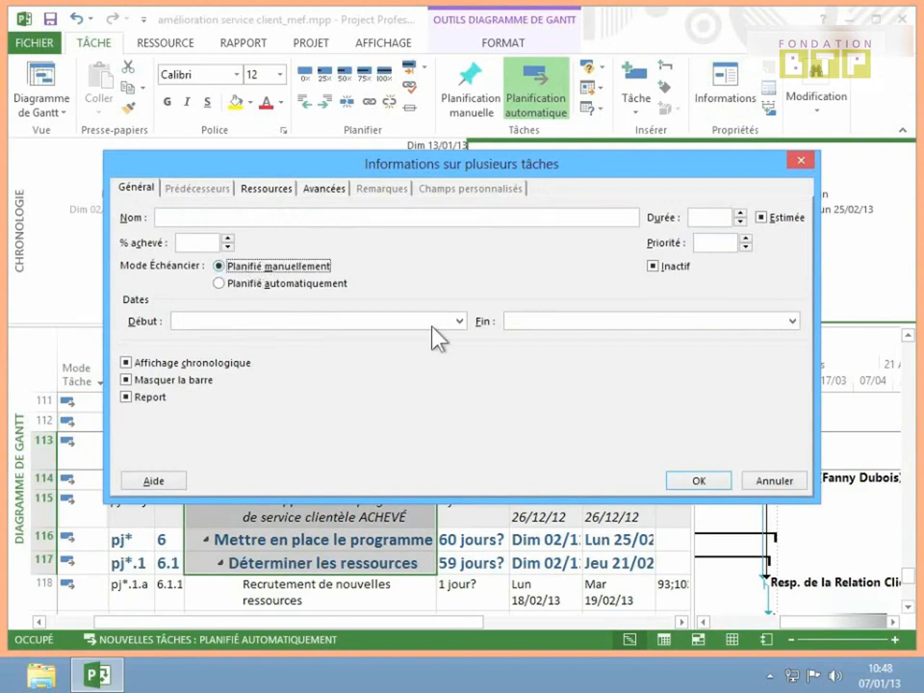
click(699, 481)
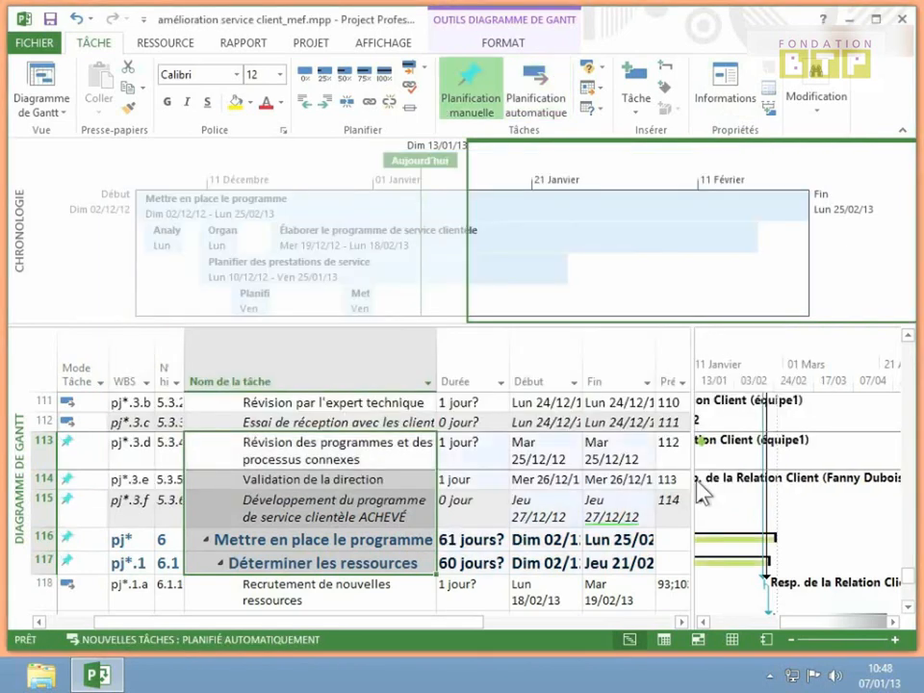